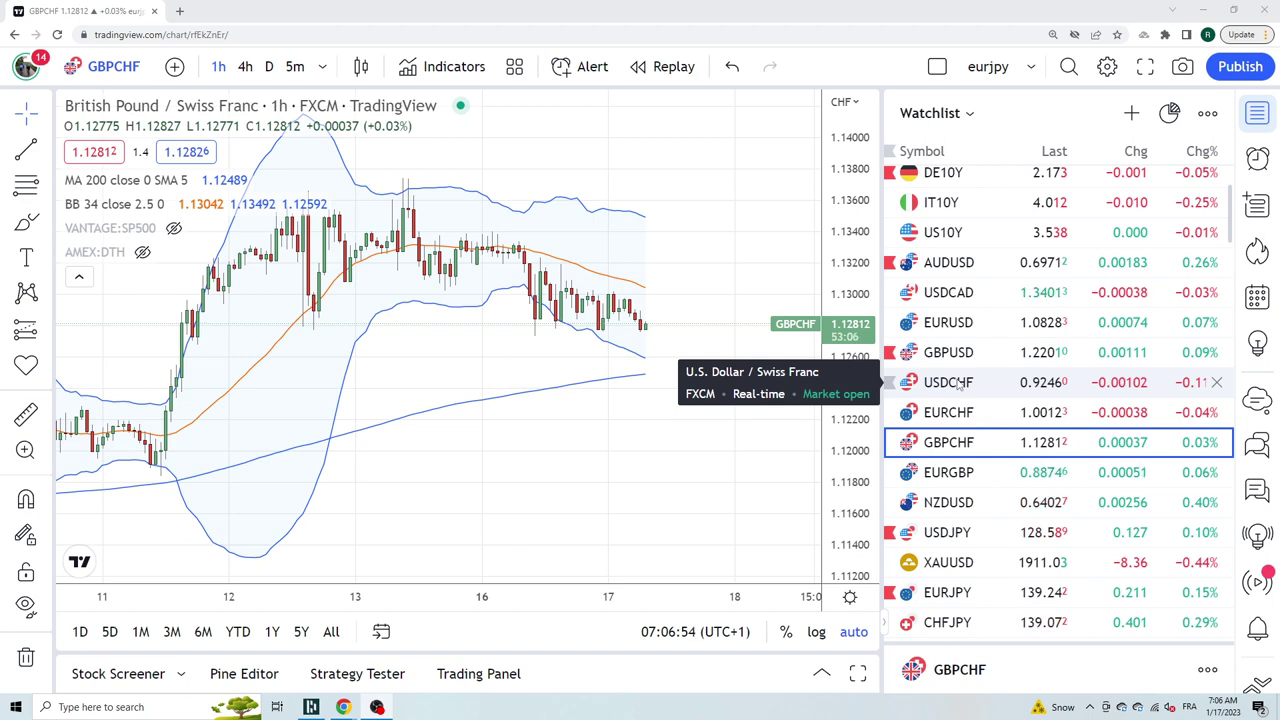
Show USDJPY on daily candles, zoomed out to cover 2022 into early 2023
{"action": "left_click", "coordinate": [952, 532]}
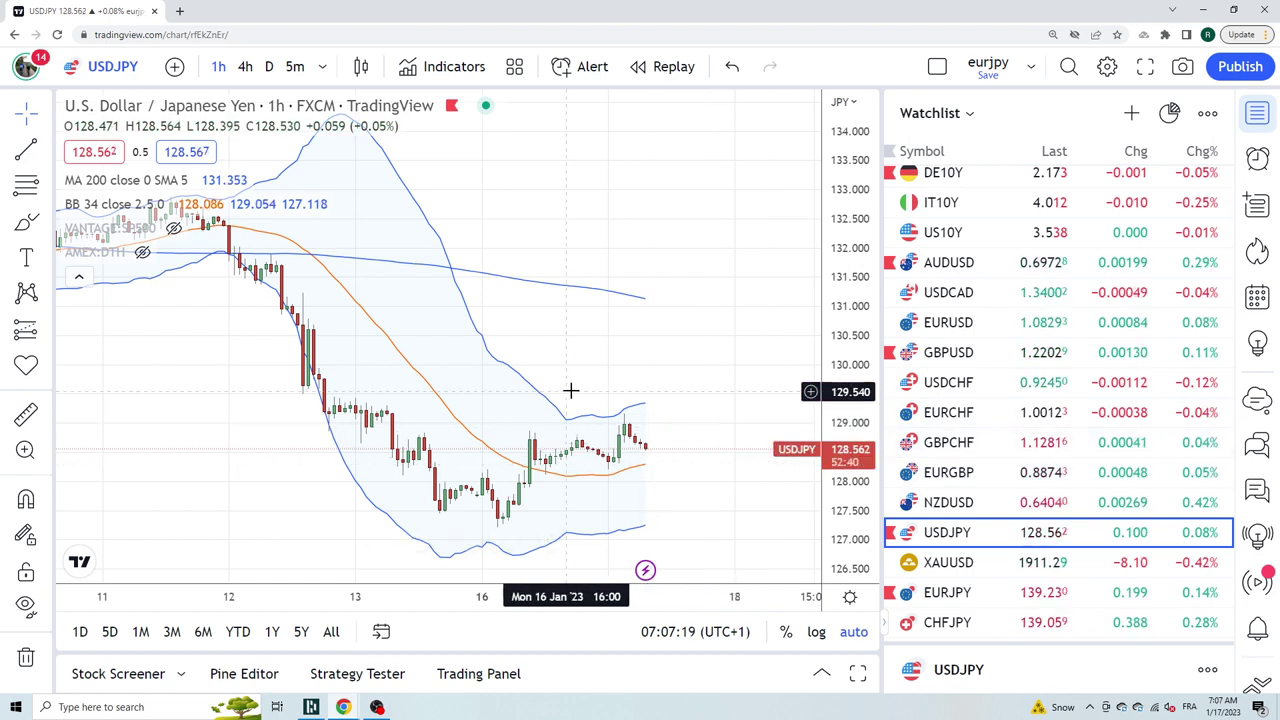
{"action": "left_click", "coordinate": [268, 66]}
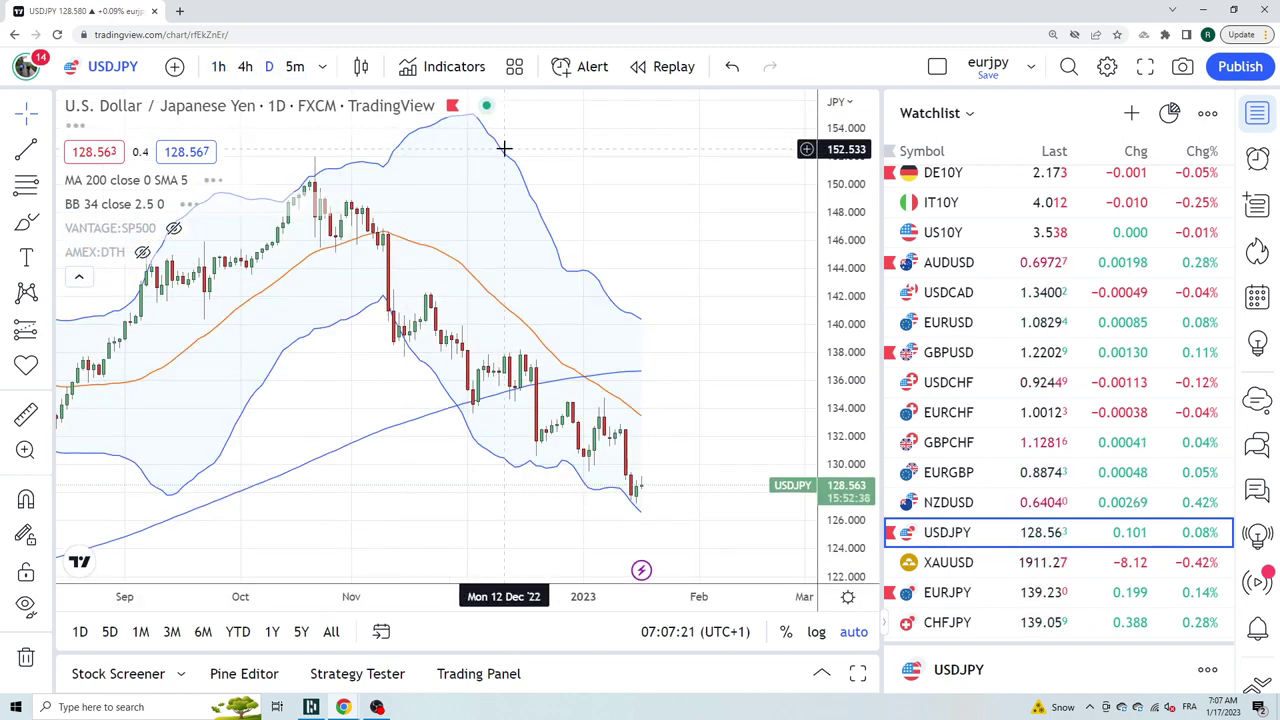
{"action": "scroll", "coordinate": [548, 203], "scroll_direction": "down", "scroll_amount": 3}
{"action": "scroll", "coordinate": [548, 203], "scroll_direction": "down", "scroll_amount": 3}
{"action": "scroll", "coordinate": [548, 203], "scroll_direction": "down", "scroll_amount": 2}
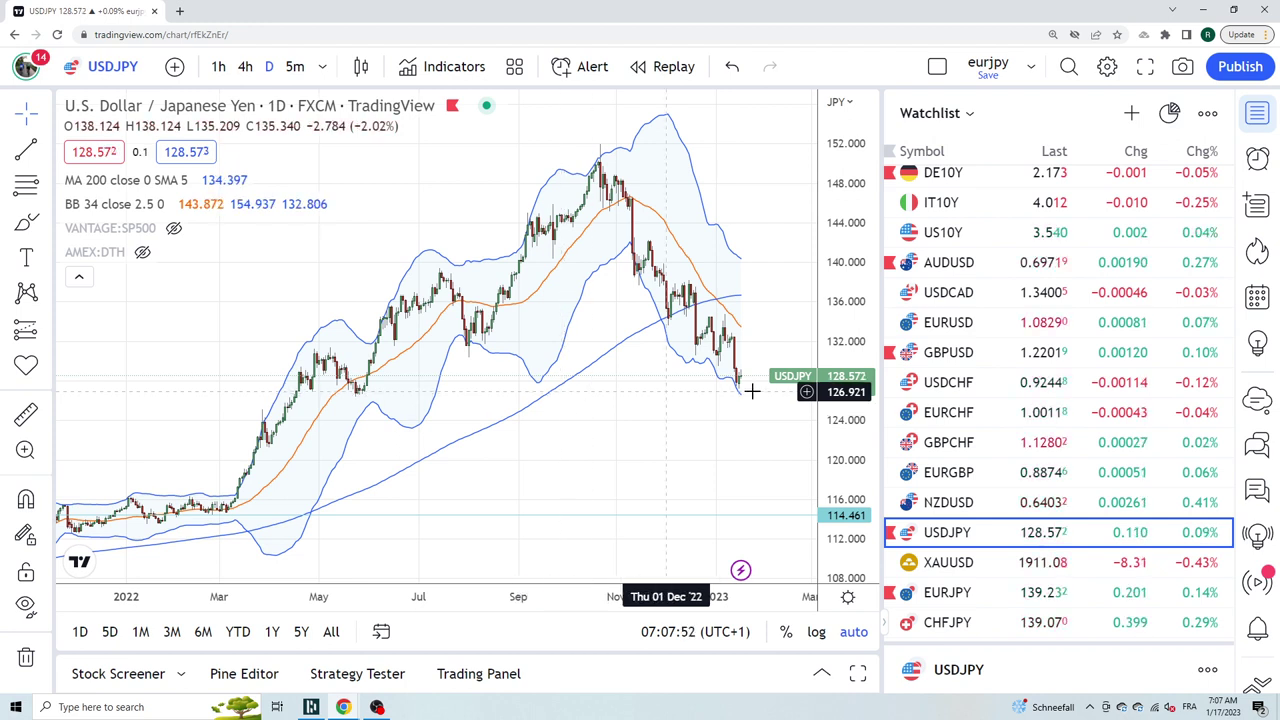
Load the US10Y yield chart and zoom in to show September onward
{"action": "left_click", "coordinate": [962, 234]}
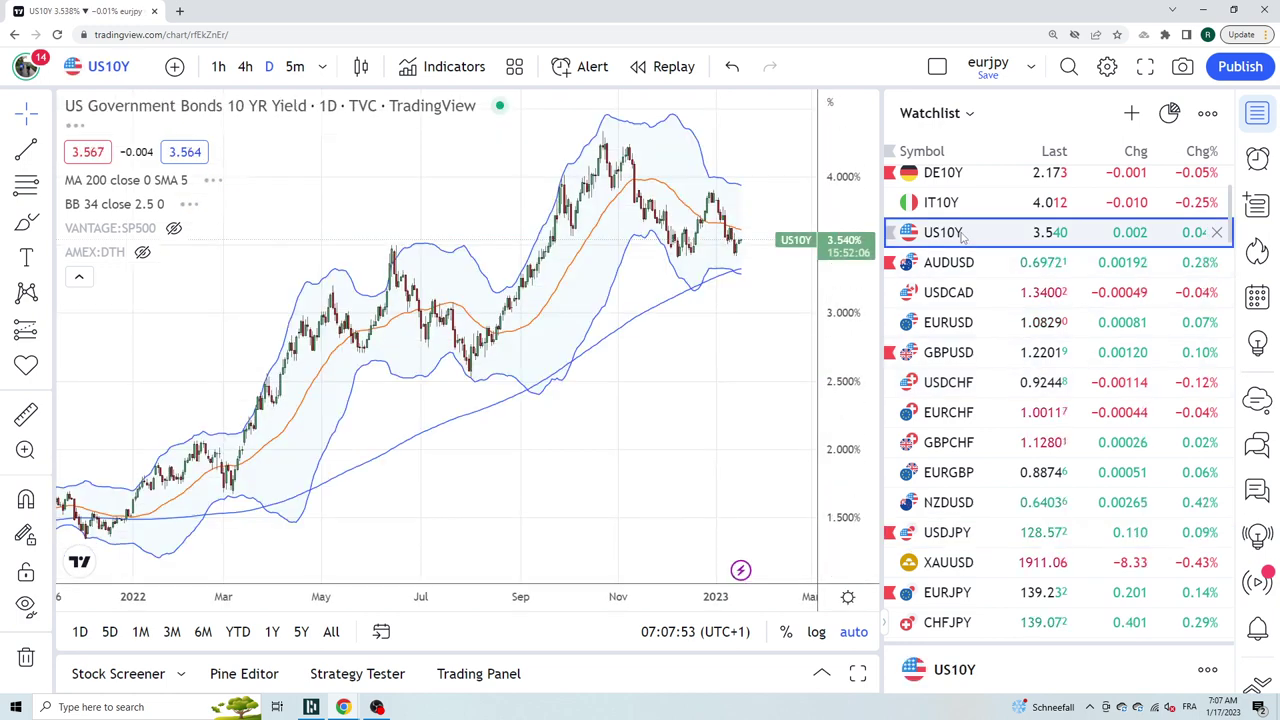
{"action": "scroll", "coordinate": [601, 363], "scroll_direction": "up", "scroll_amount": 3}
{"action": "scroll", "coordinate": [601, 363], "scroll_direction": "up", "scroll_amount": 2}
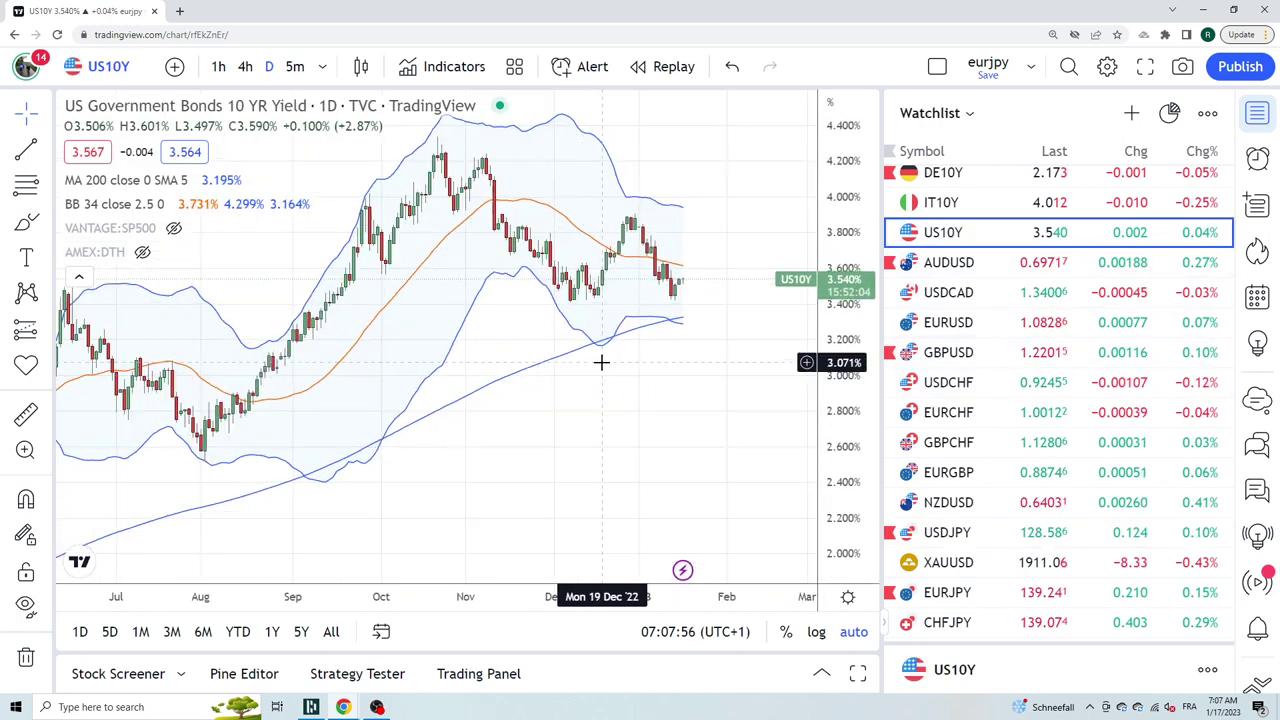
{"action": "scroll", "coordinate": [601, 363], "scroll_direction": "up", "scroll_amount": 2}
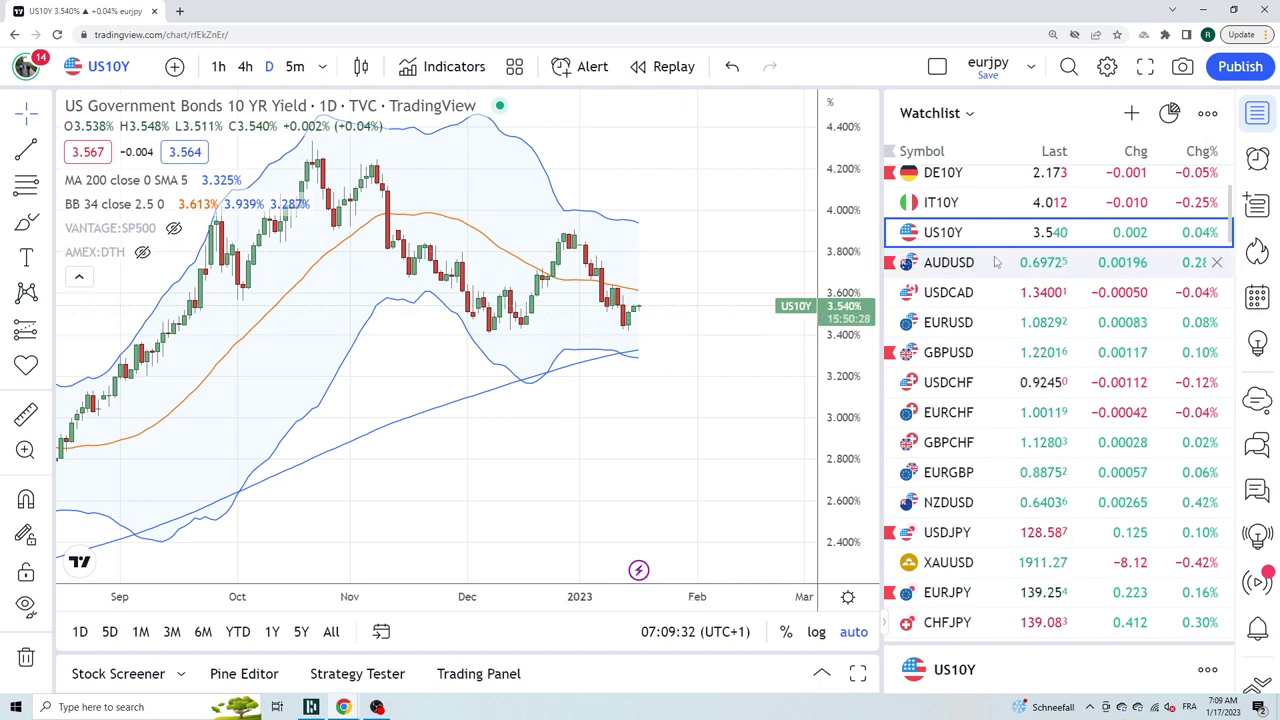
Load the daily AUDUSD chart and scroll the watchlist up to the futures rows
{"action": "left_click", "coordinate": [950, 263]}
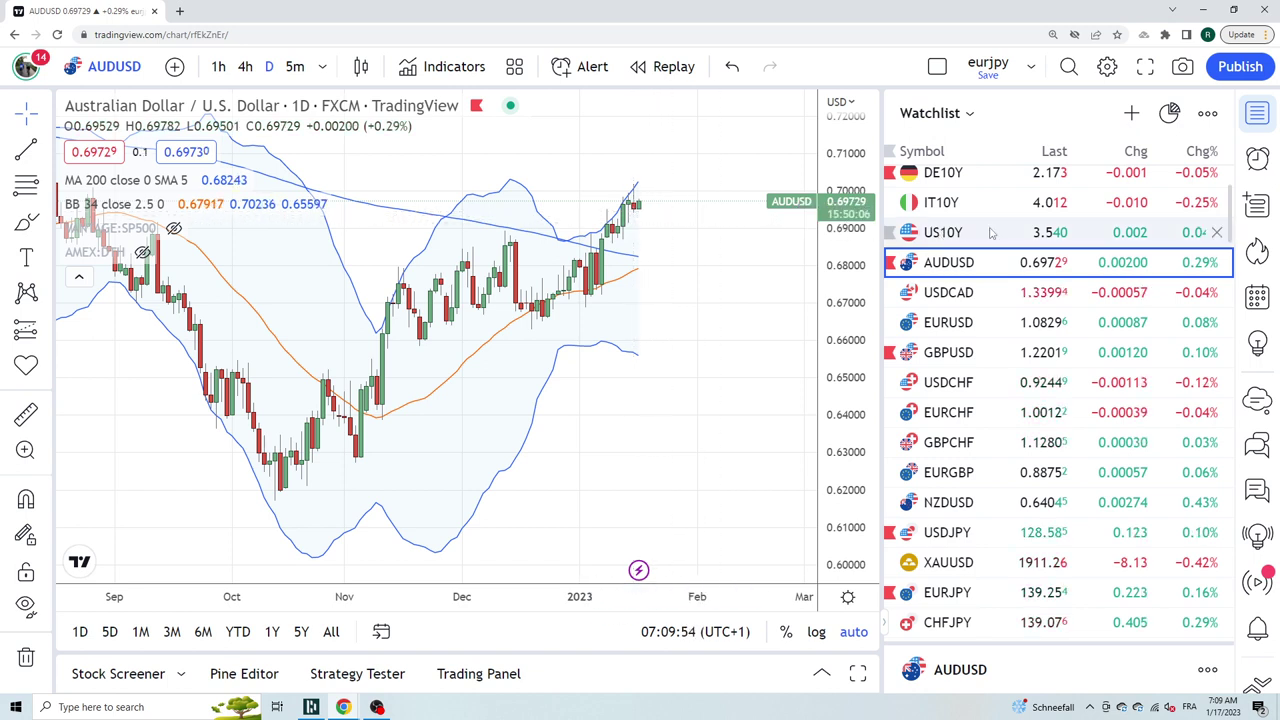
{"action": "scroll", "coordinate": [1010, 233], "scroll_direction": "up", "scroll_amount": 3}
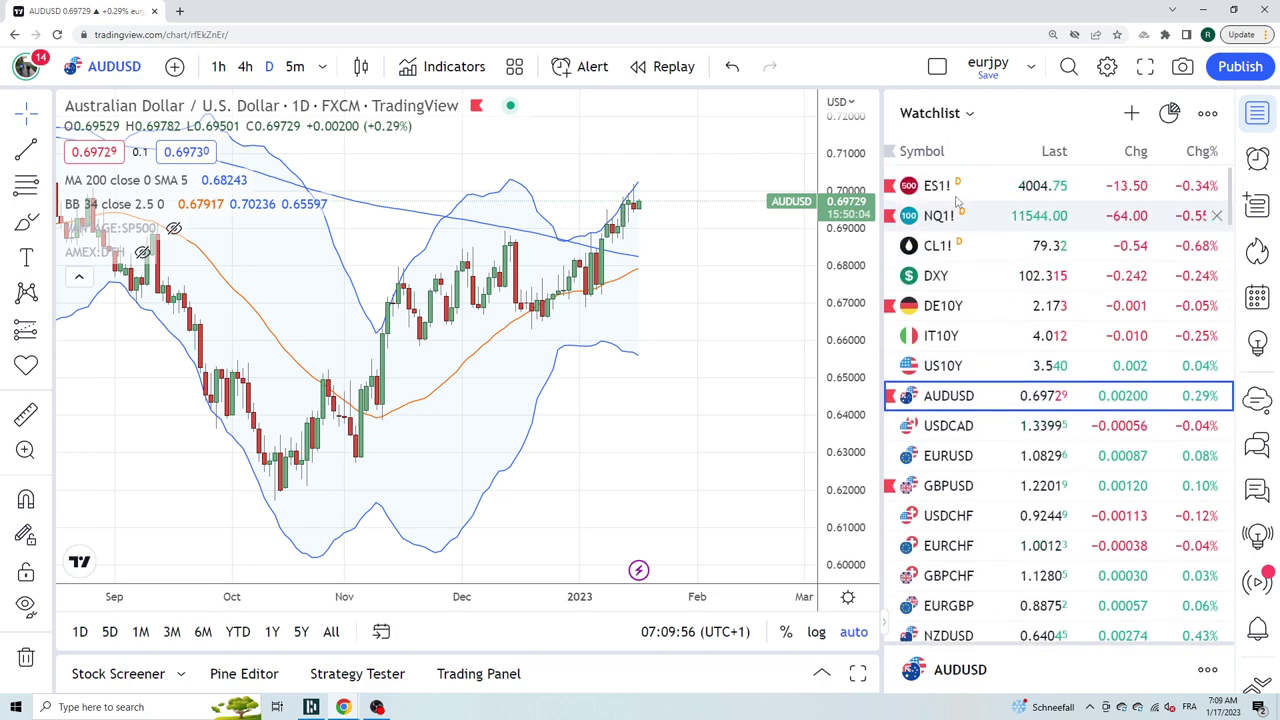
Load the daily ES1! futures chart, then scroll the watchlist back down
{"action": "left_click", "coordinate": [955, 190]}
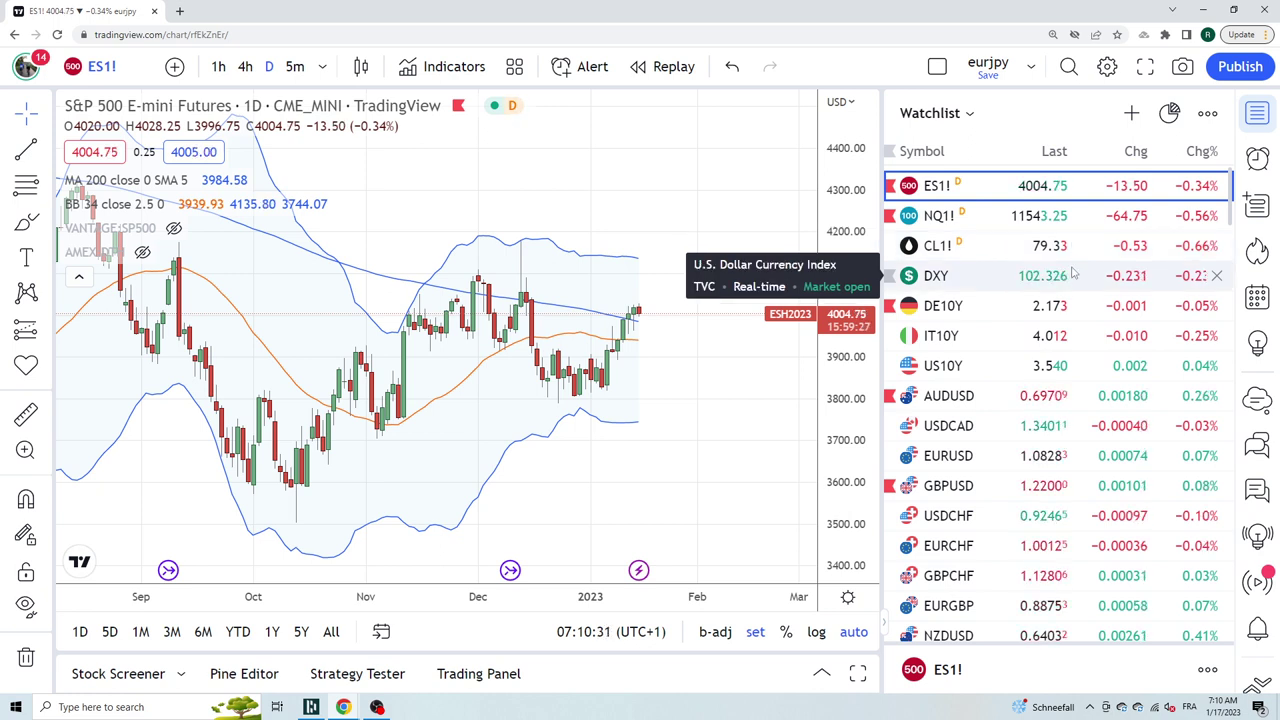
{"action": "scroll", "coordinate": [1072, 272], "scroll_direction": "down", "scroll_amount": 1}
{"action": "scroll", "coordinate": [1060, 282], "scroll_direction": "down", "scroll_amount": 1}
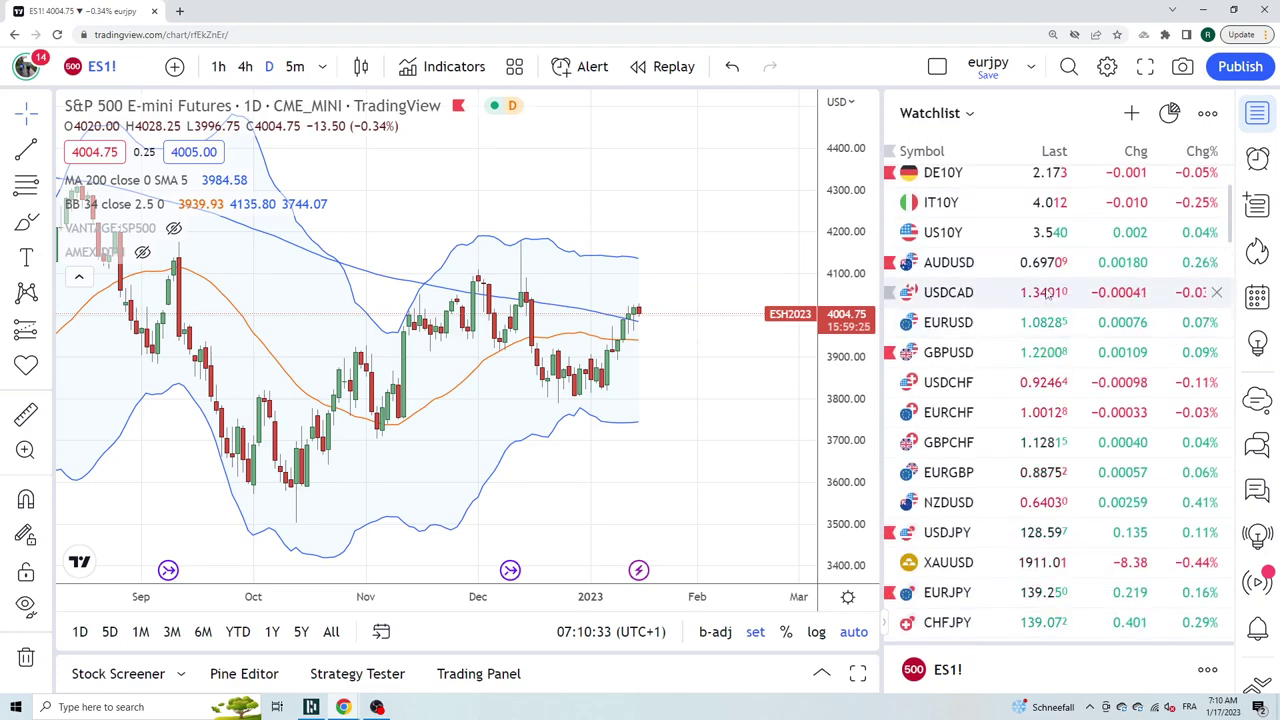
Review the daily USDCAD chart, then switch to EURUSD
{"action": "left_click", "coordinate": [1047, 292]}
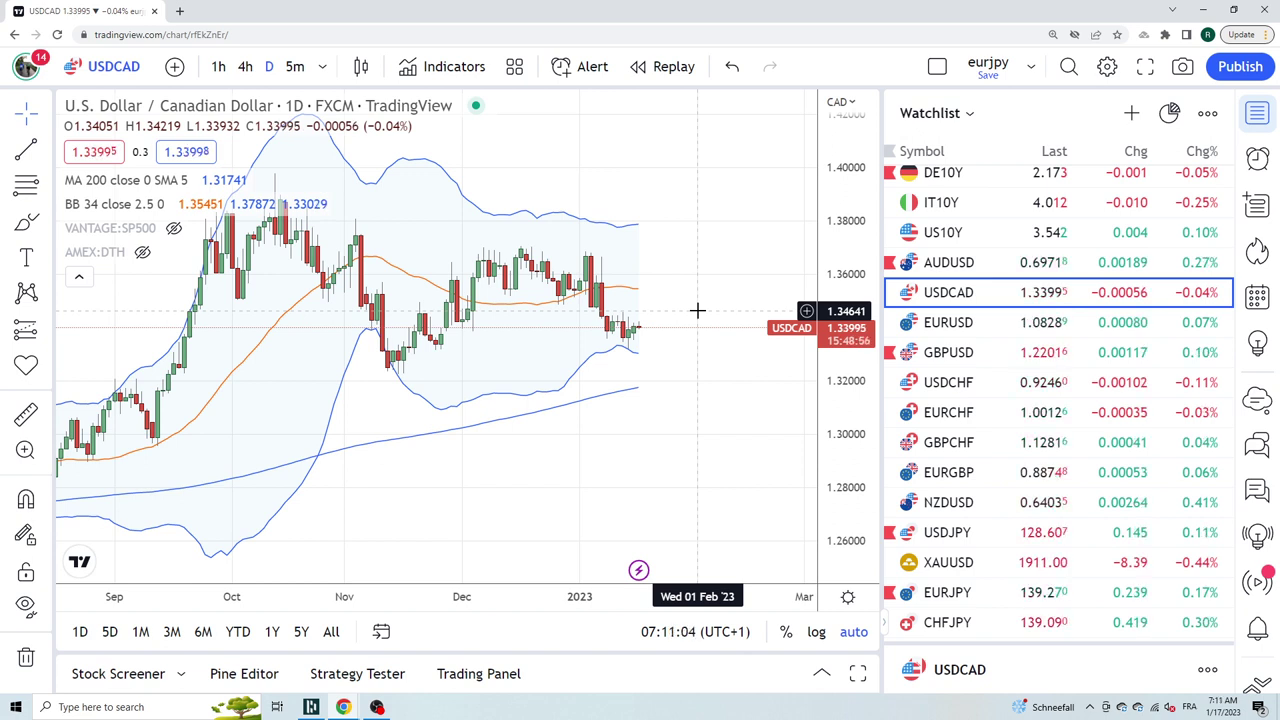
{"action": "left_click", "coordinate": [969, 322]}
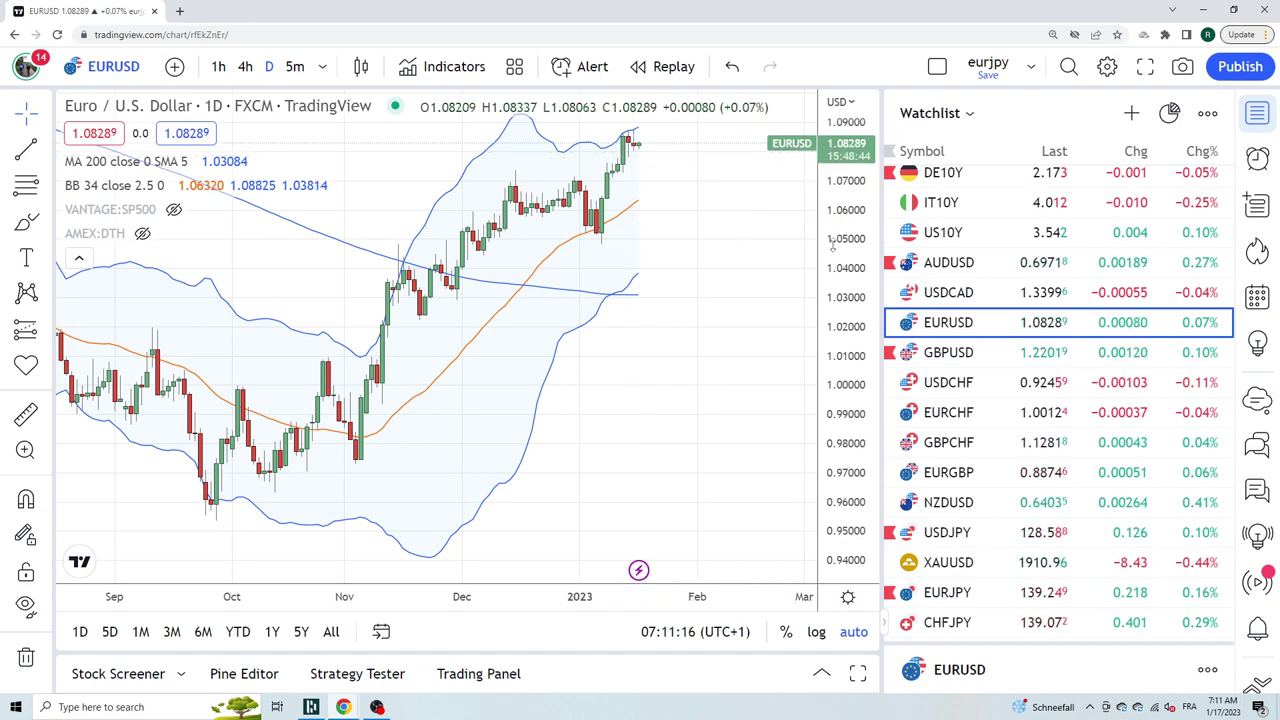
Step through GBPUSD and USDCHF, then load the daily EURCHF chart
{"action": "key", "text": "Down"}
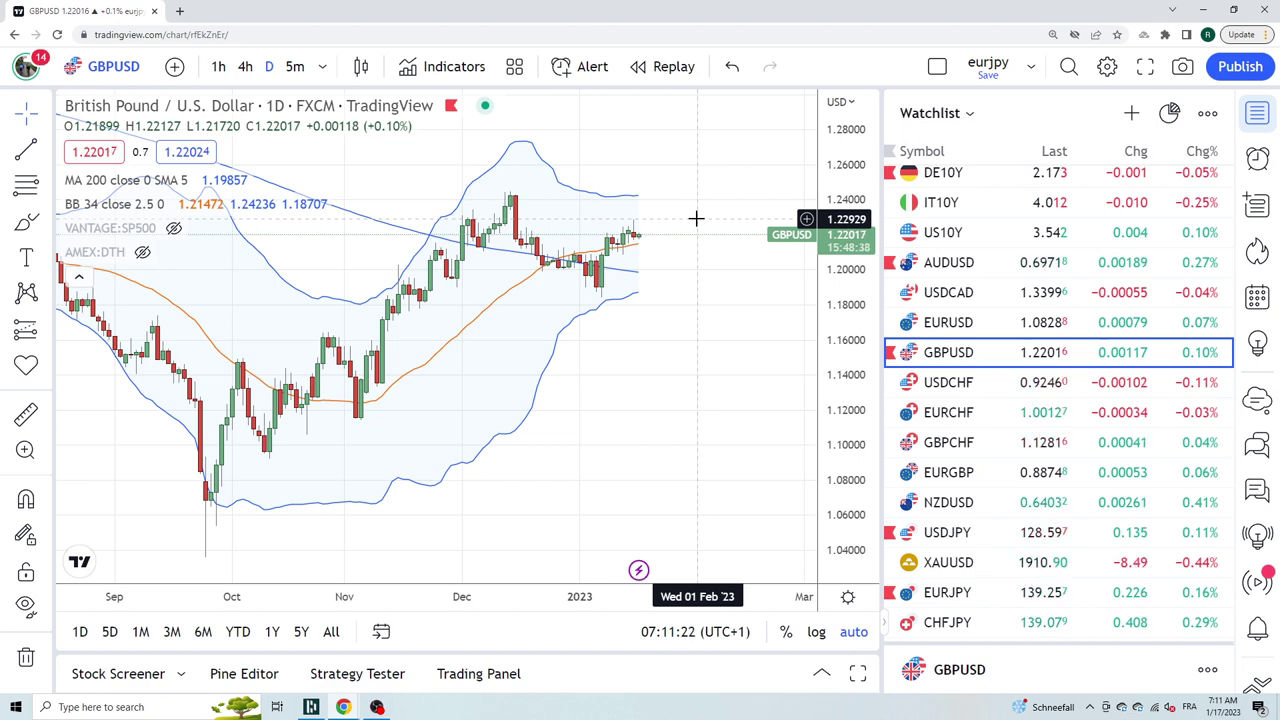
{"action": "left_click", "coordinate": [950, 385]}
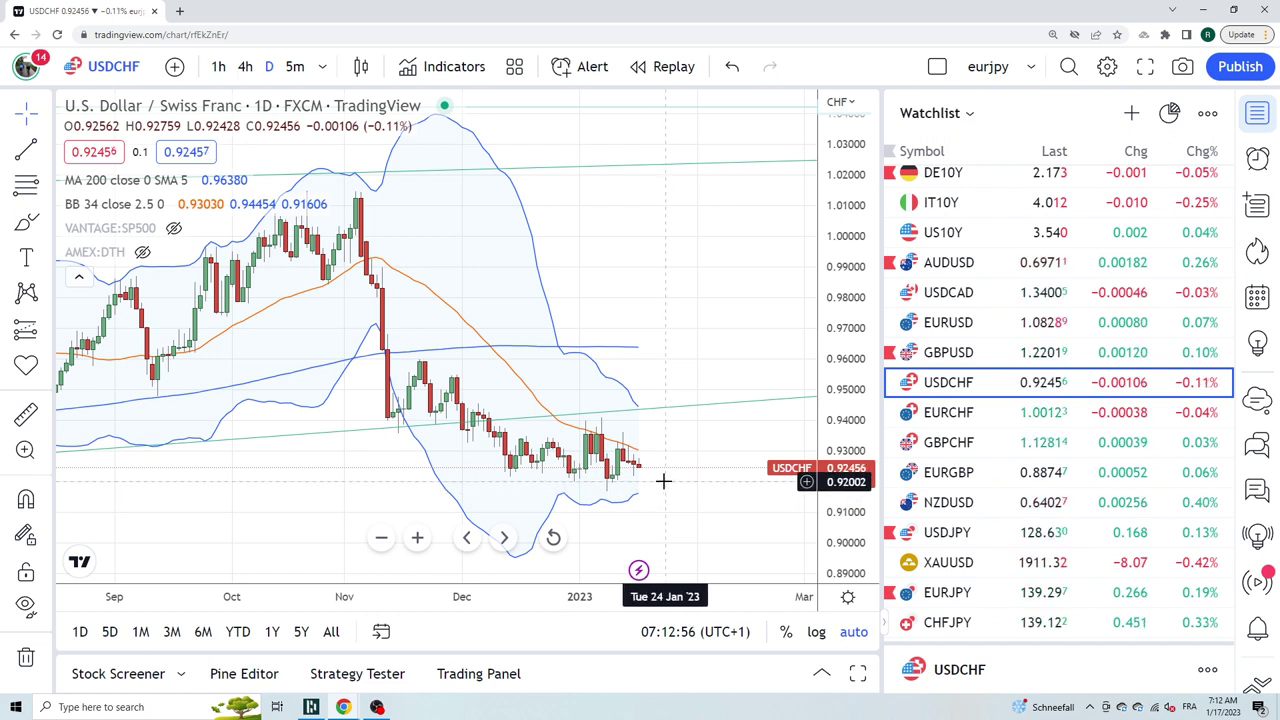
{"action": "left_click", "coordinate": [944, 420]}
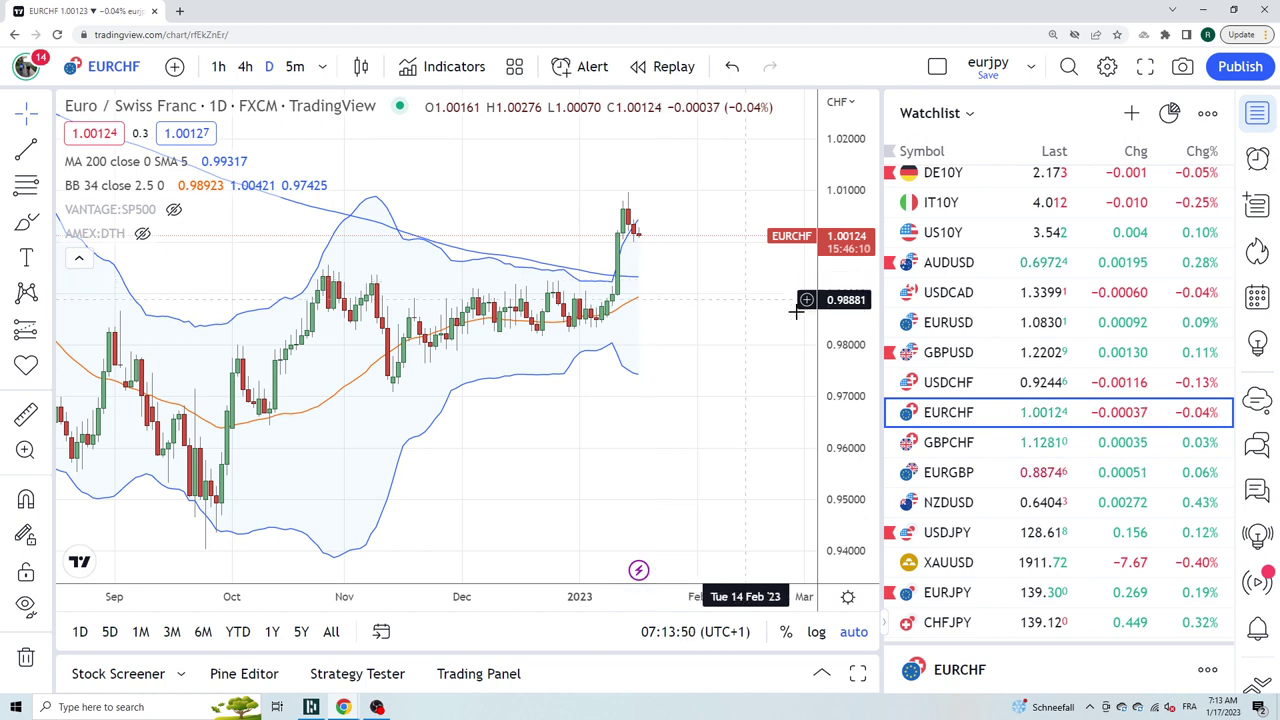
Scroll the watchlist down and switch to the daily EURGBP chart
{"action": "scroll", "coordinate": [950, 390], "scroll_direction": "down", "scroll_amount": 1}
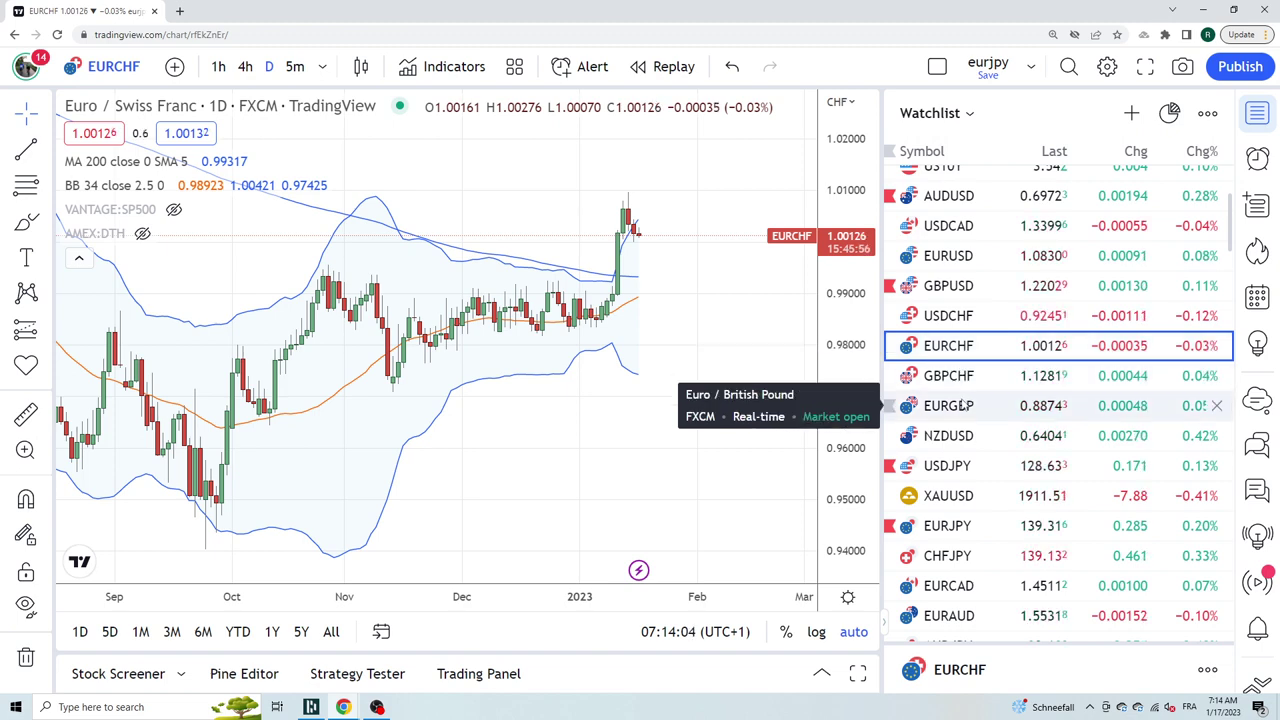
{"action": "left_click", "coordinate": [962, 405]}
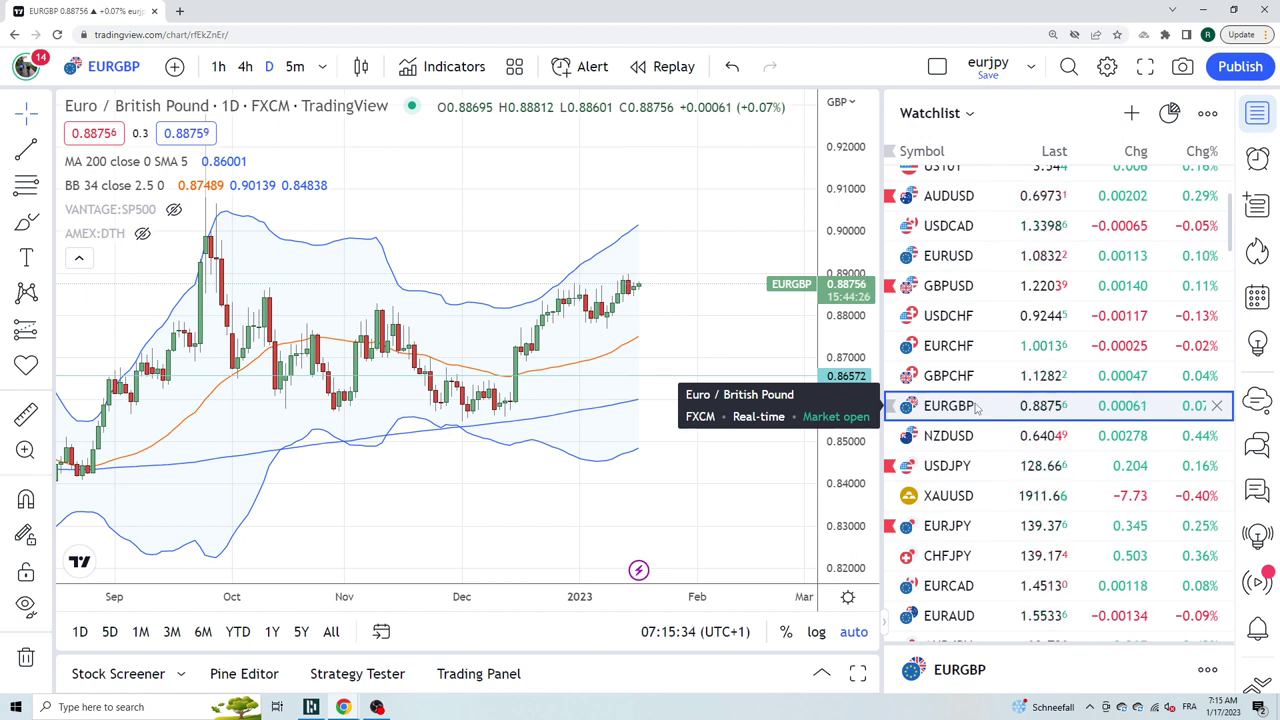
Check NZDUSD on the 4h timeframe, return it to daily bars, then load USDJPY
{"action": "left_click", "coordinate": [948, 448]}
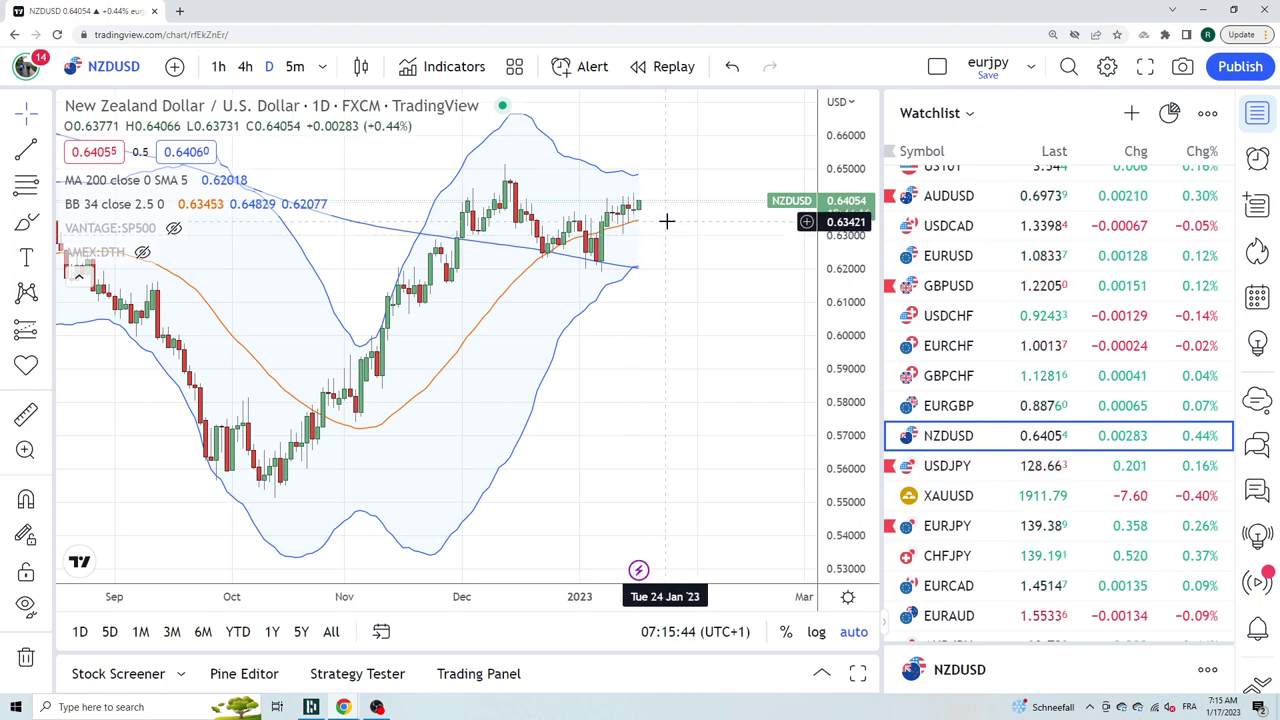
{"action": "scroll", "coordinate": [630, 231], "scroll_direction": "up", "scroll_amount": 3}
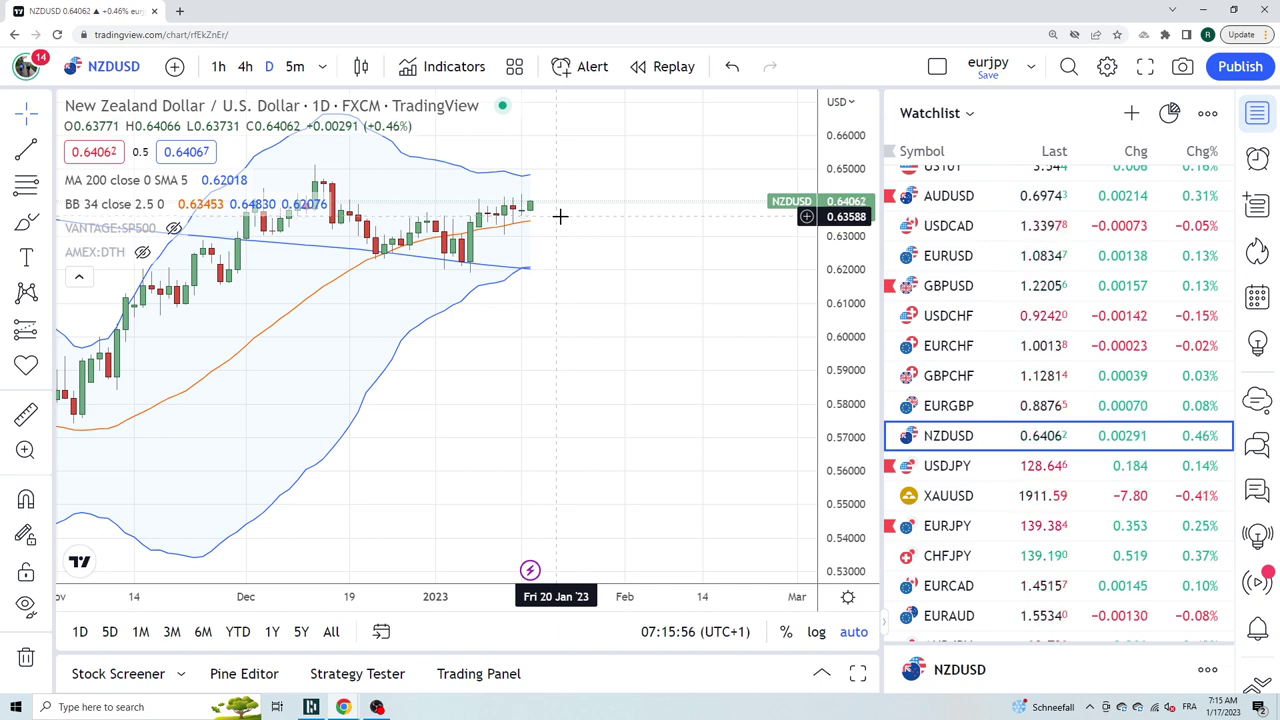
{"action": "left_click", "coordinate": [245, 66]}
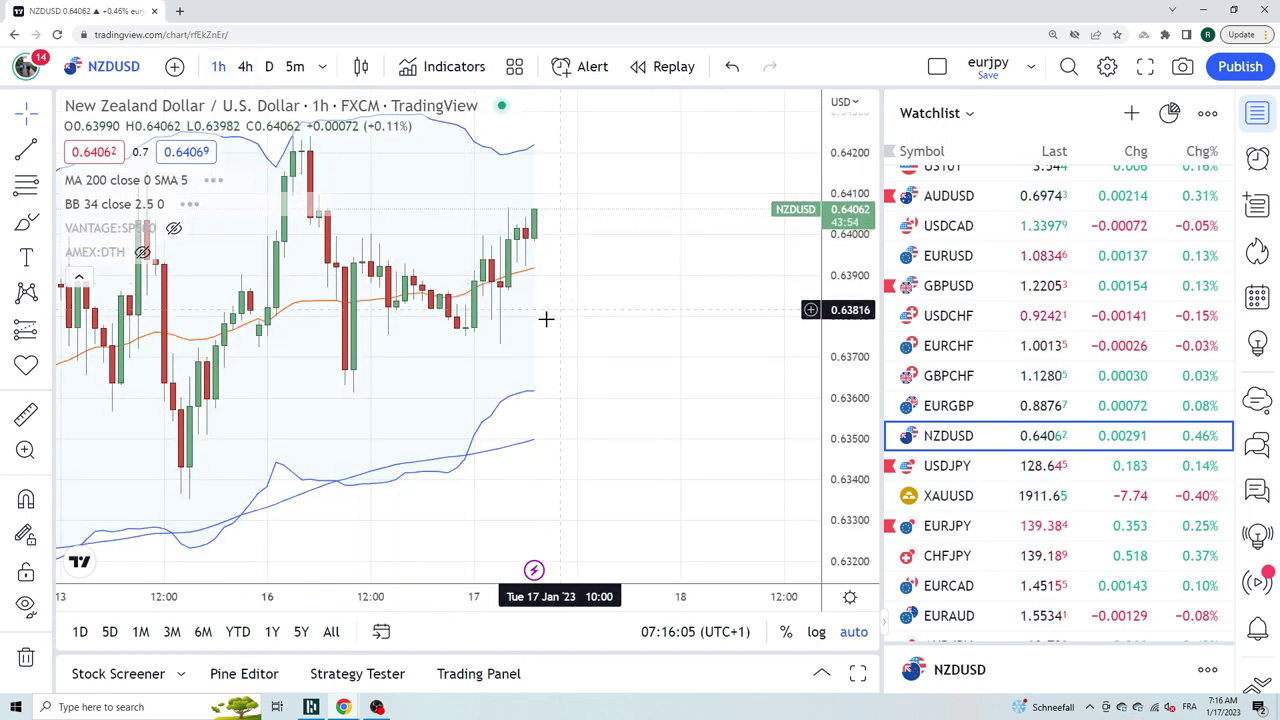
{"action": "scroll", "coordinate": [527, 335], "scroll_direction": "down", "scroll_amount": 3}
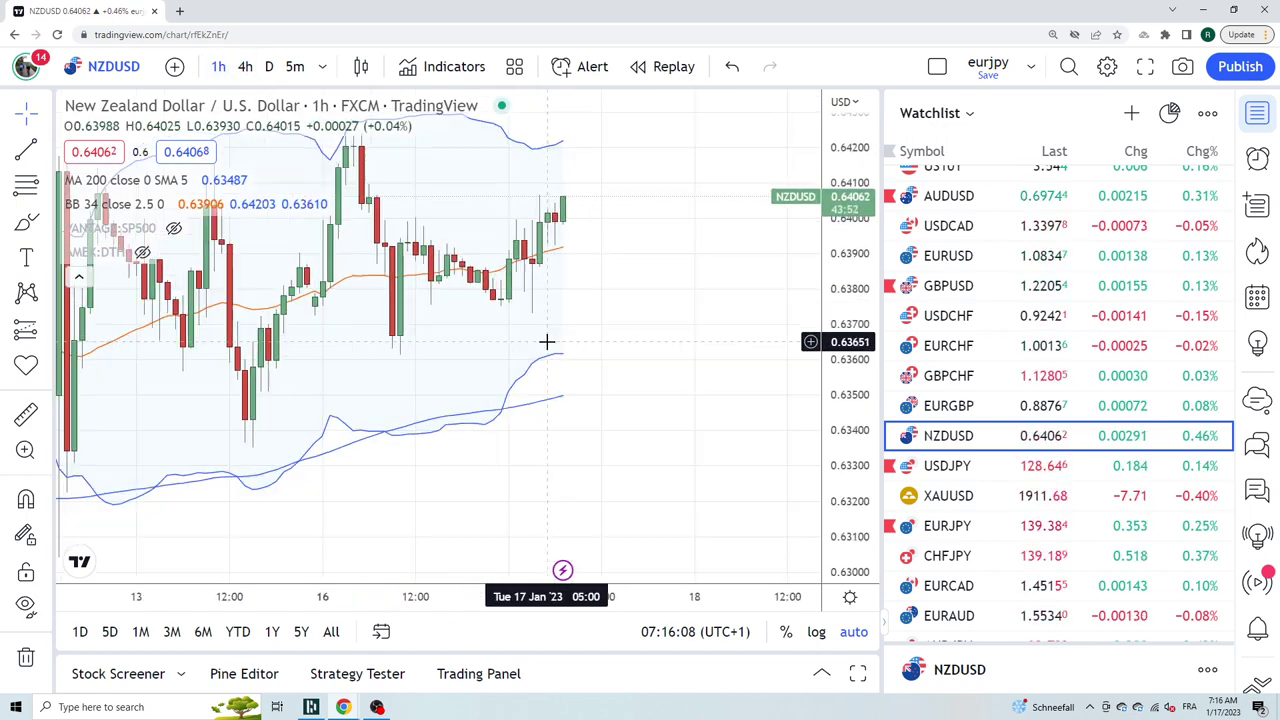
{"action": "scroll", "coordinate": [546, 343], "scroll_direction": "down", "scroll_amount": 3}
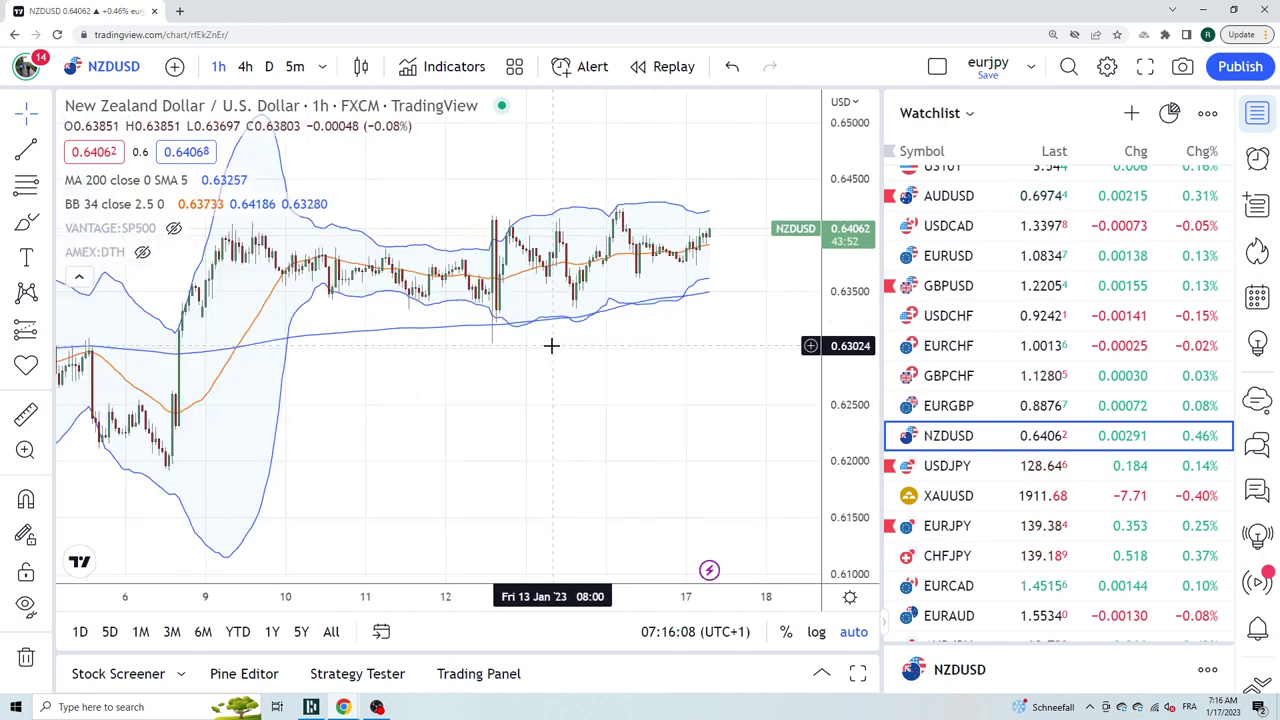
{"action": "left_click", "coordinate": [269, 67]}
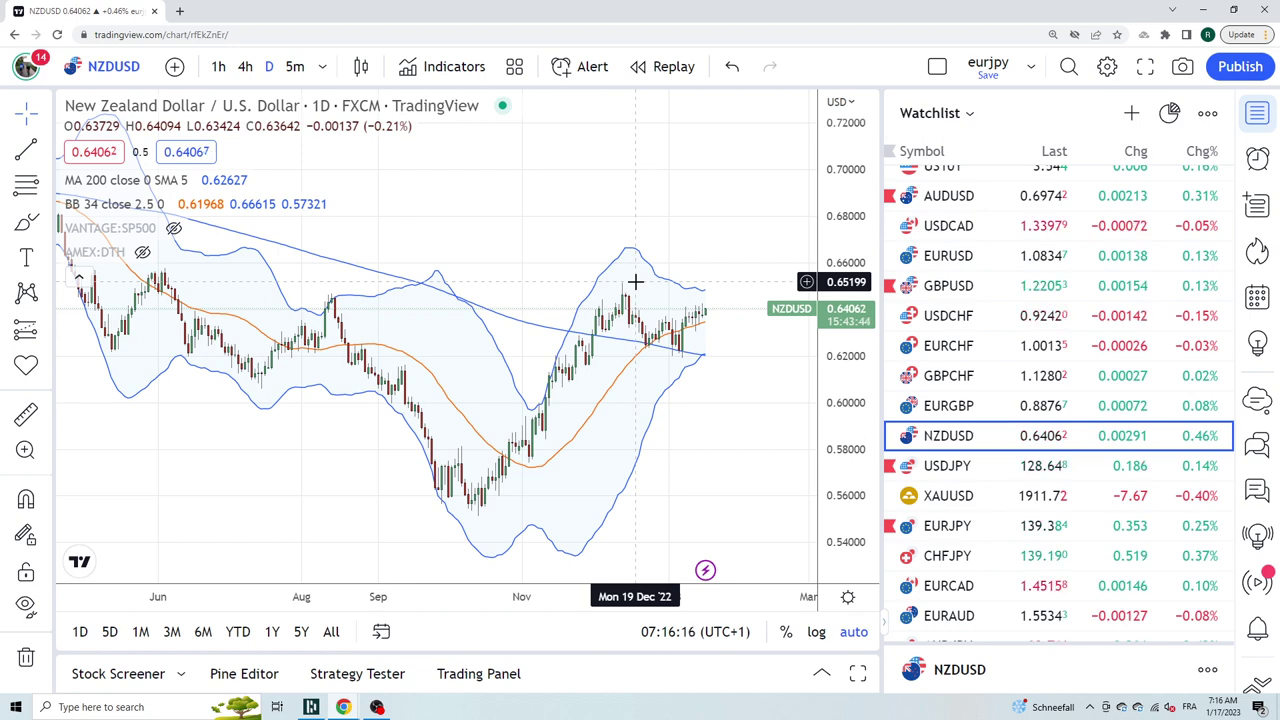
{"action": "left_click", "coordinate": [948, 467]}
{"action": "scroll", "coordinate": [960, 410], "scroll_direction": "down", "scroll_amount": 3}
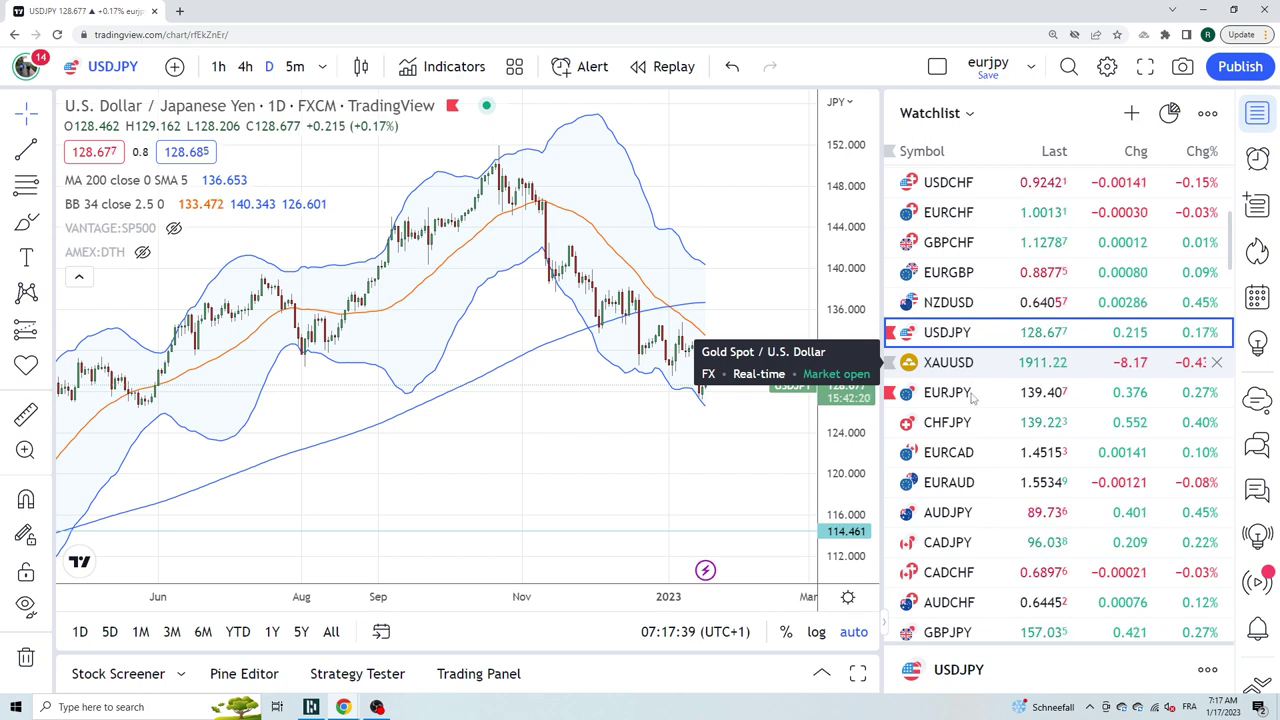
Flip through EURJPY and CHFJPY, then check EURCAD on 4h before returning to daily
{"action": "left_click", "coordinate": [960, 393]}
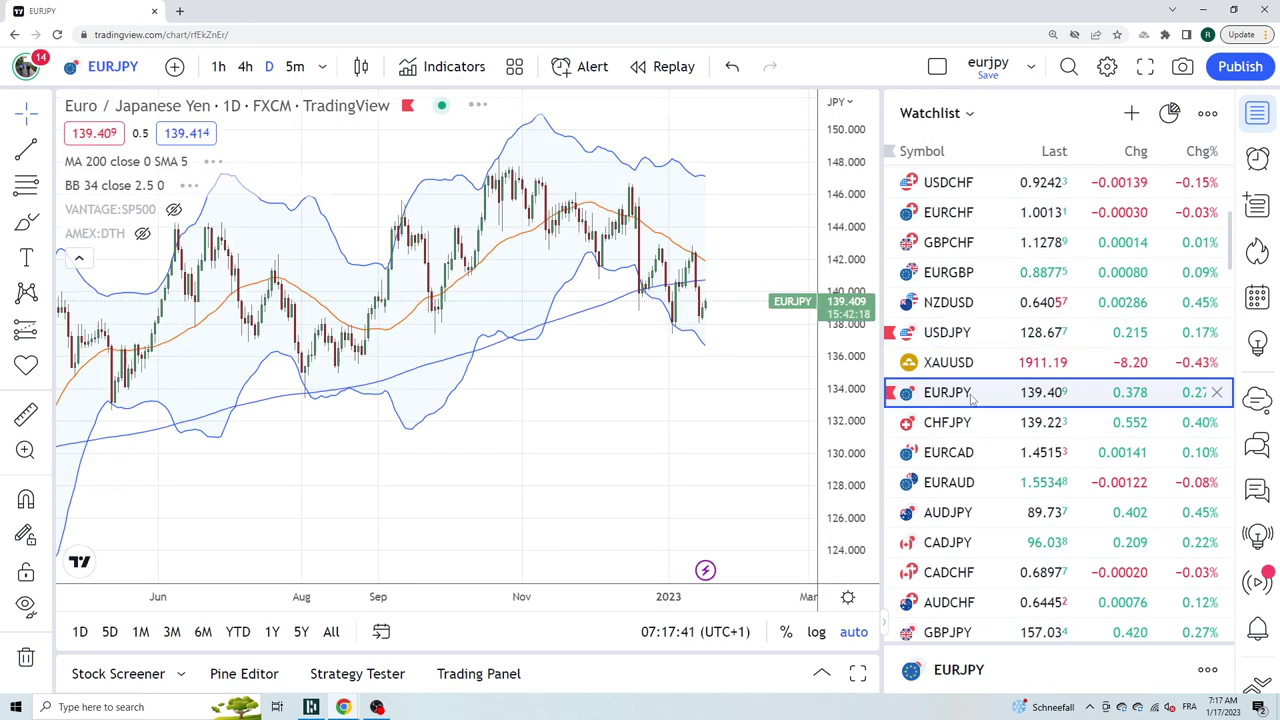
{"action": "left_click", "coordinate": [966, 424]}
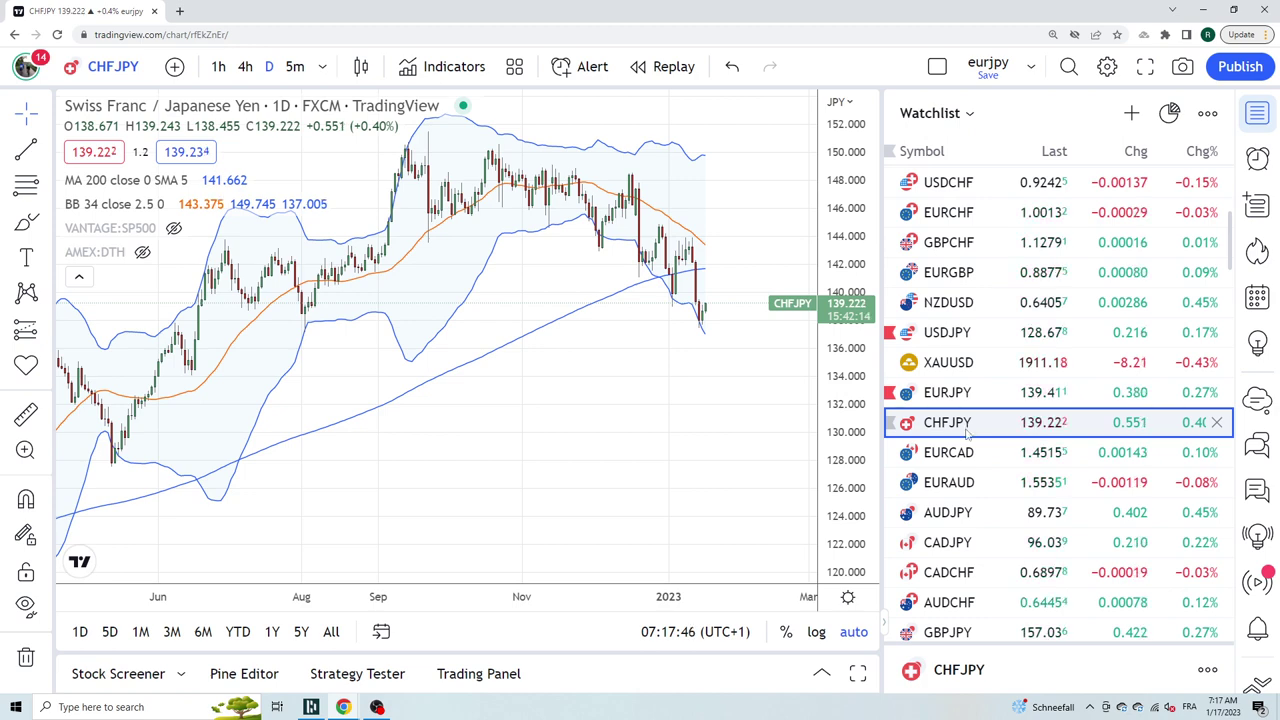
{"action": "left_click", "coordinate": [958, 456]}
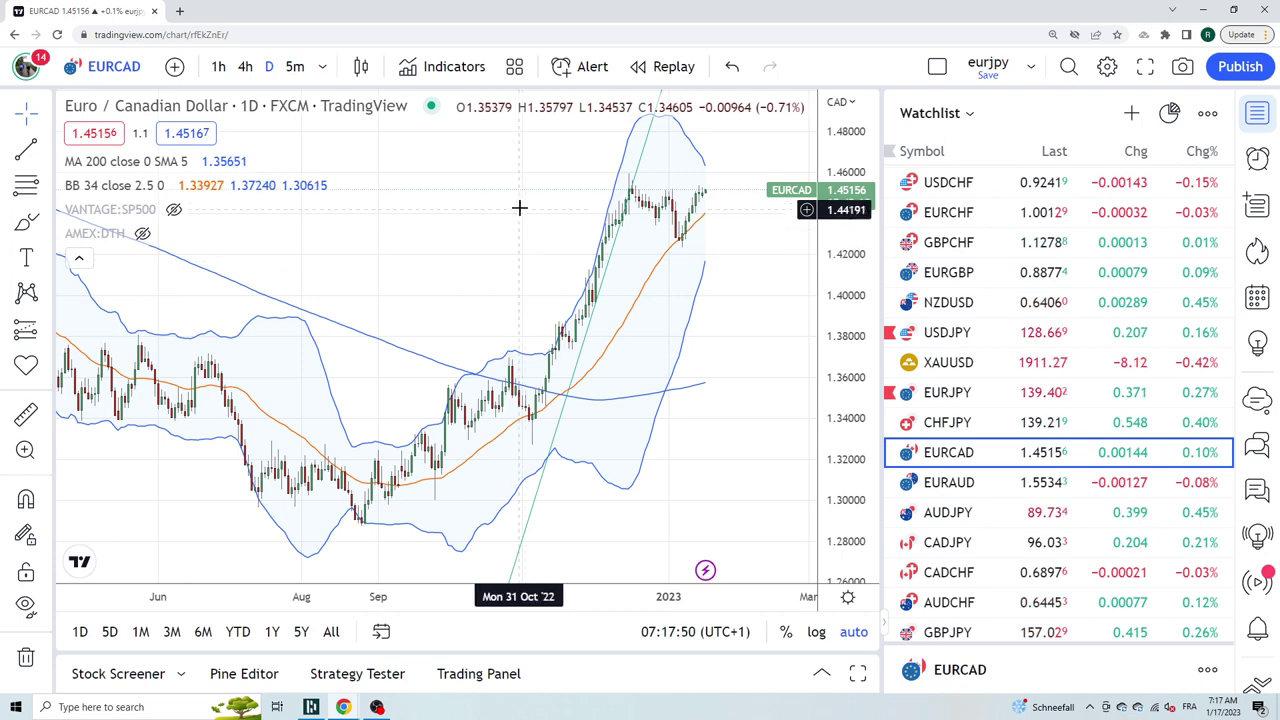
{"action": "left_click", "coordinate": [245, 66]}
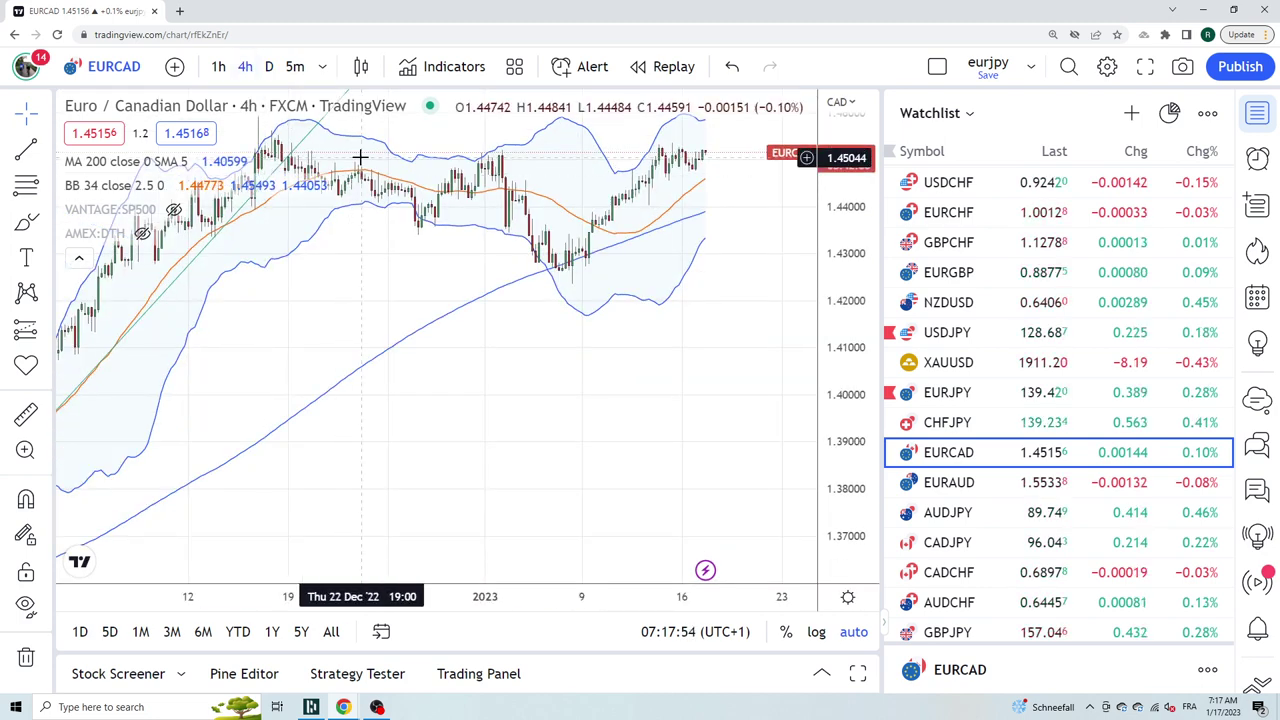
{"action": "left_click", "coordinate": [270, 66]}
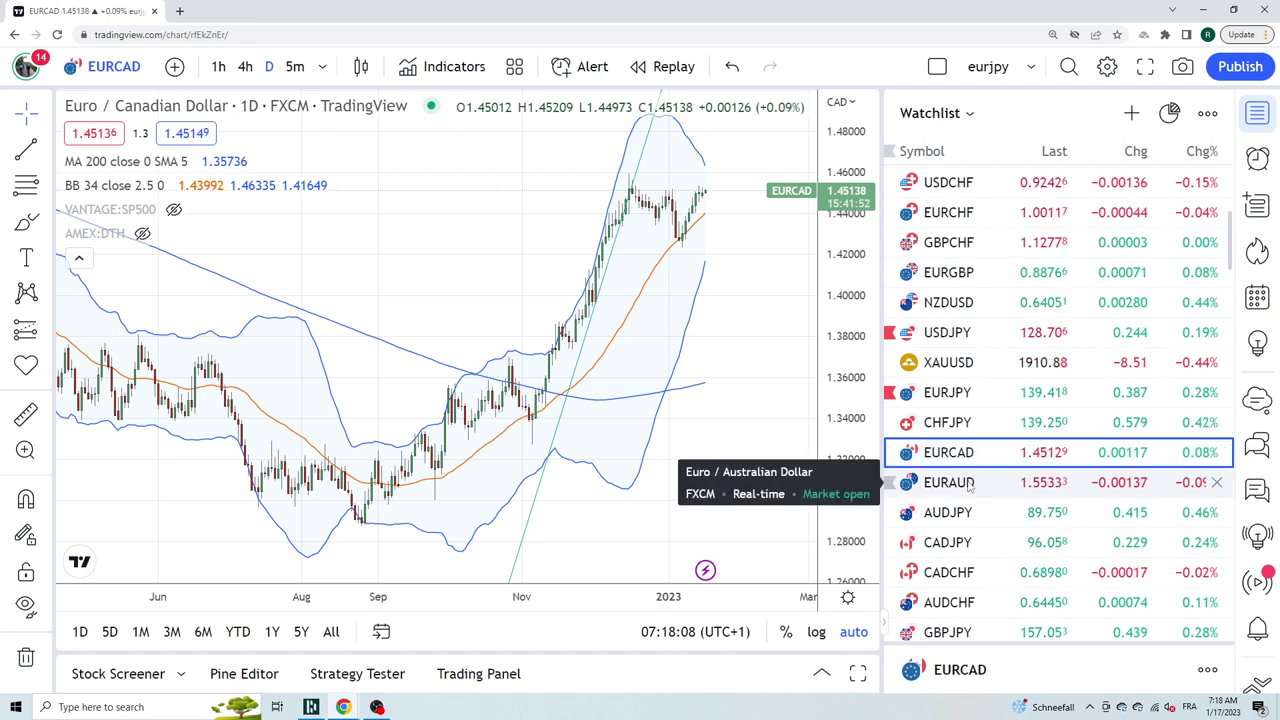
Flip through EURAUD, AUDJPY, CADJPY, CADCHF and GBPJPY, stopping on AUDCAD near 0.9343
{"action": "left_click", "coordinate": [968, 484]}
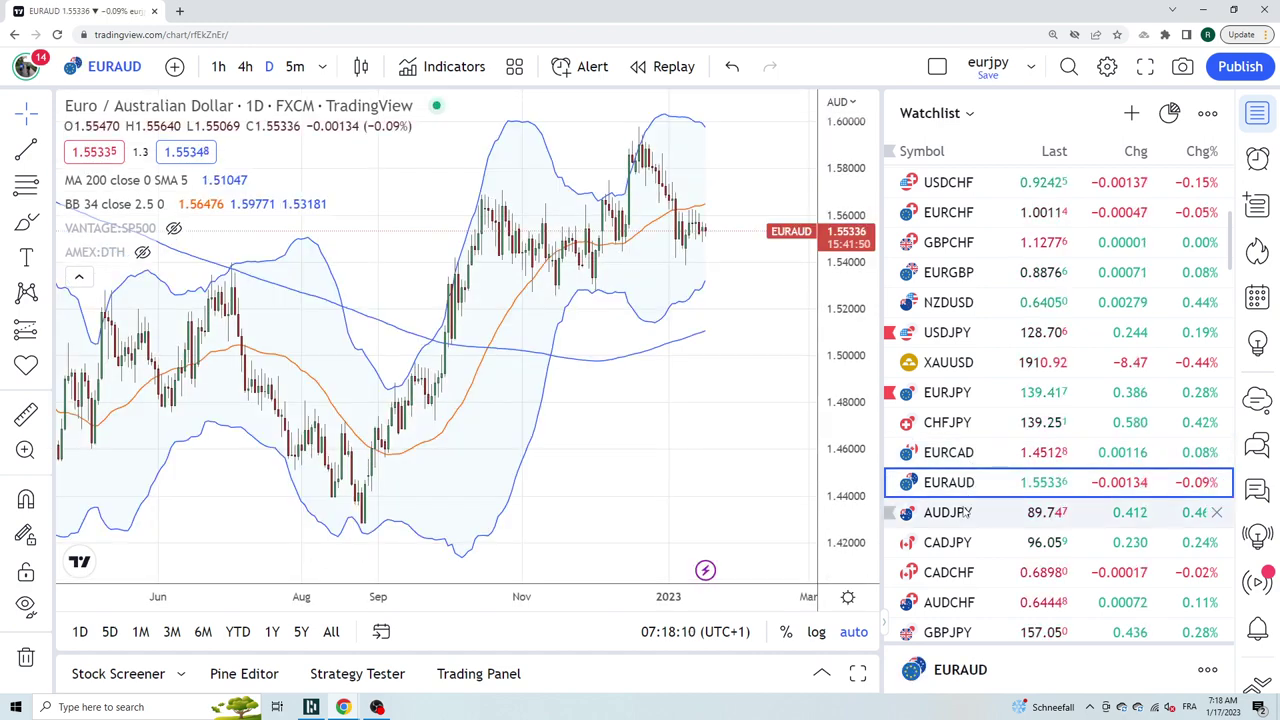
{"action": "left_click", "coordinate": [966, 512]}
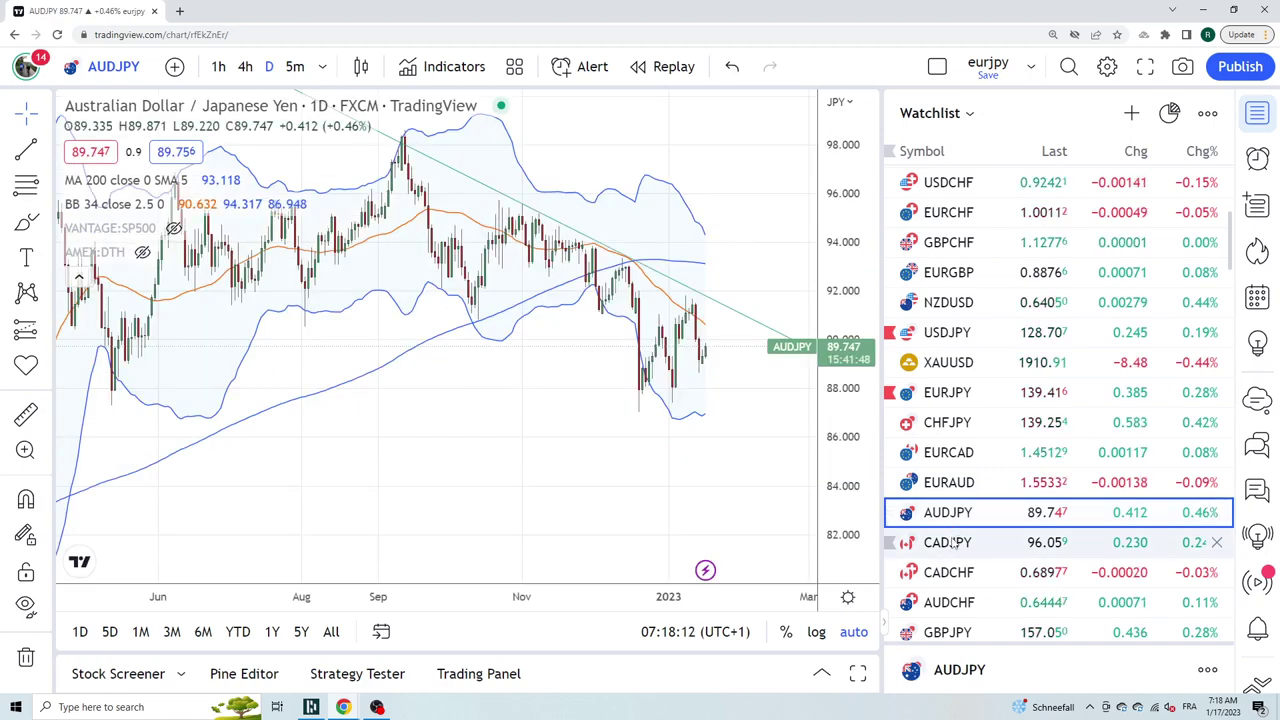
{"action": "left_click", "coordinate": [952, 543]}
{"action": "scroll", "coordinate": [952, 543], "scroll_direction": "down", "scroll_amount": 1}
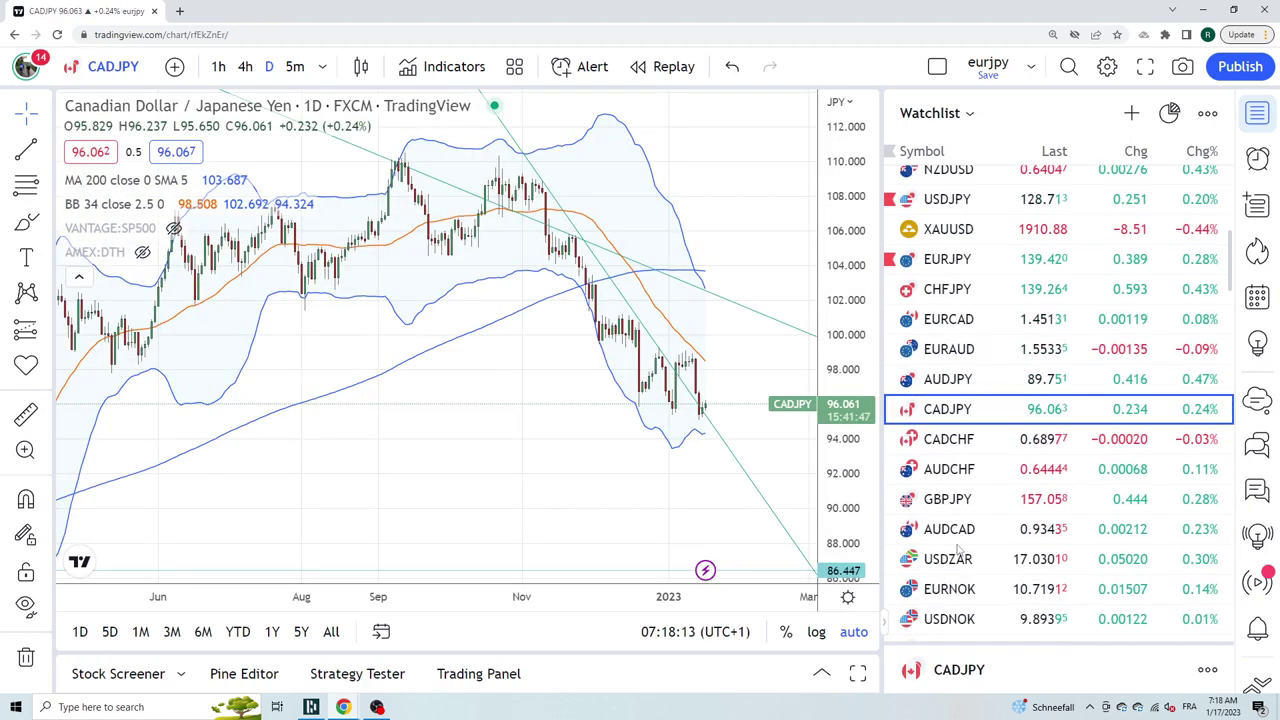
{"action": "left_click", "coordinate": [944, 441]}
{"action": "left_click", "coordinate": [948, 499]}
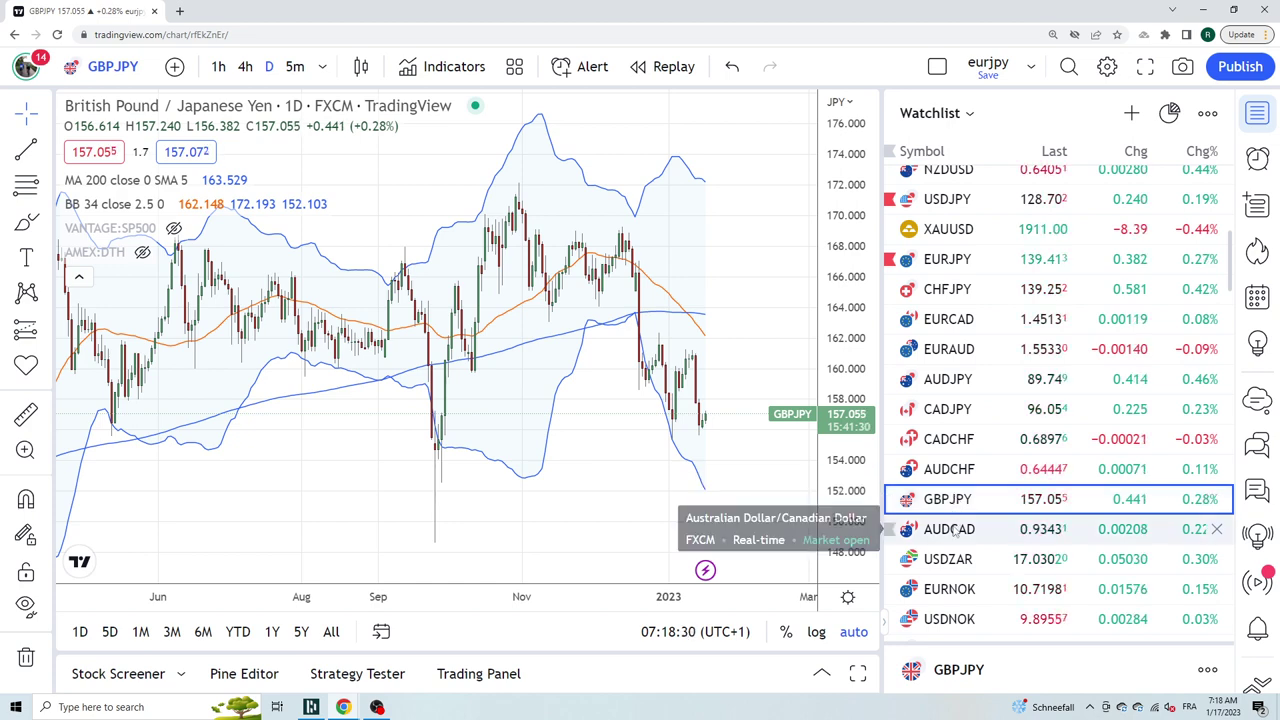
{"action": "left_click", "coordinate": [950, 530]}
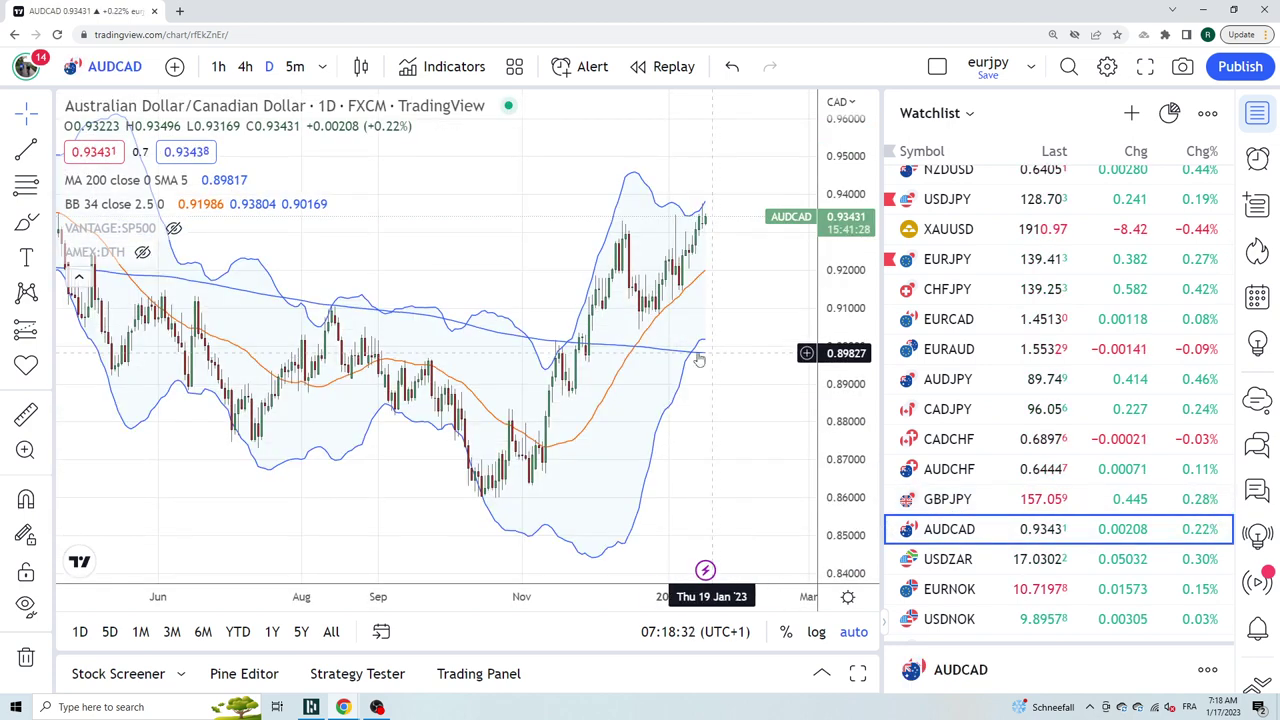
Zoom in on the AUDCAD daily chart so the candles widen and it spans about August–March
{"action": "scroll", "coordinate": [672, 360], "scroll_direction": "up", "scroll_amount": 2}
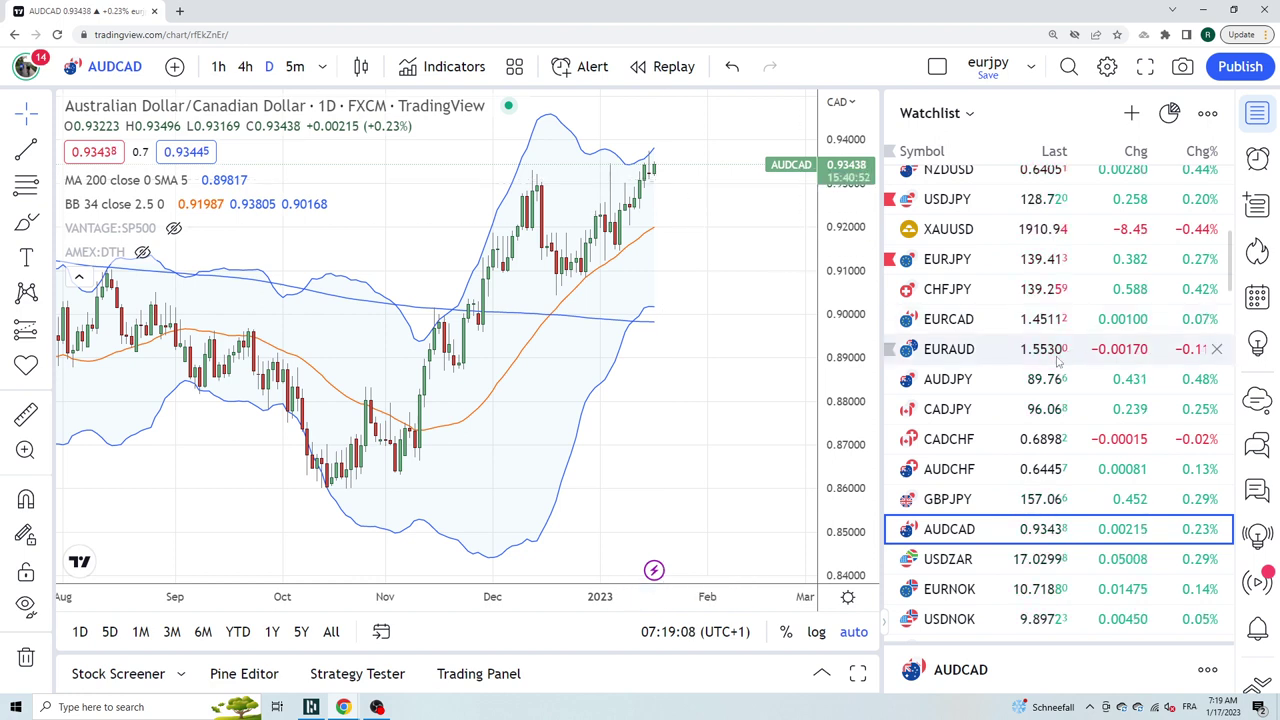
{"action": "scroll", "coordinate": [1058, 362], "scroll_direction": "down", "scroll_amount": 3}
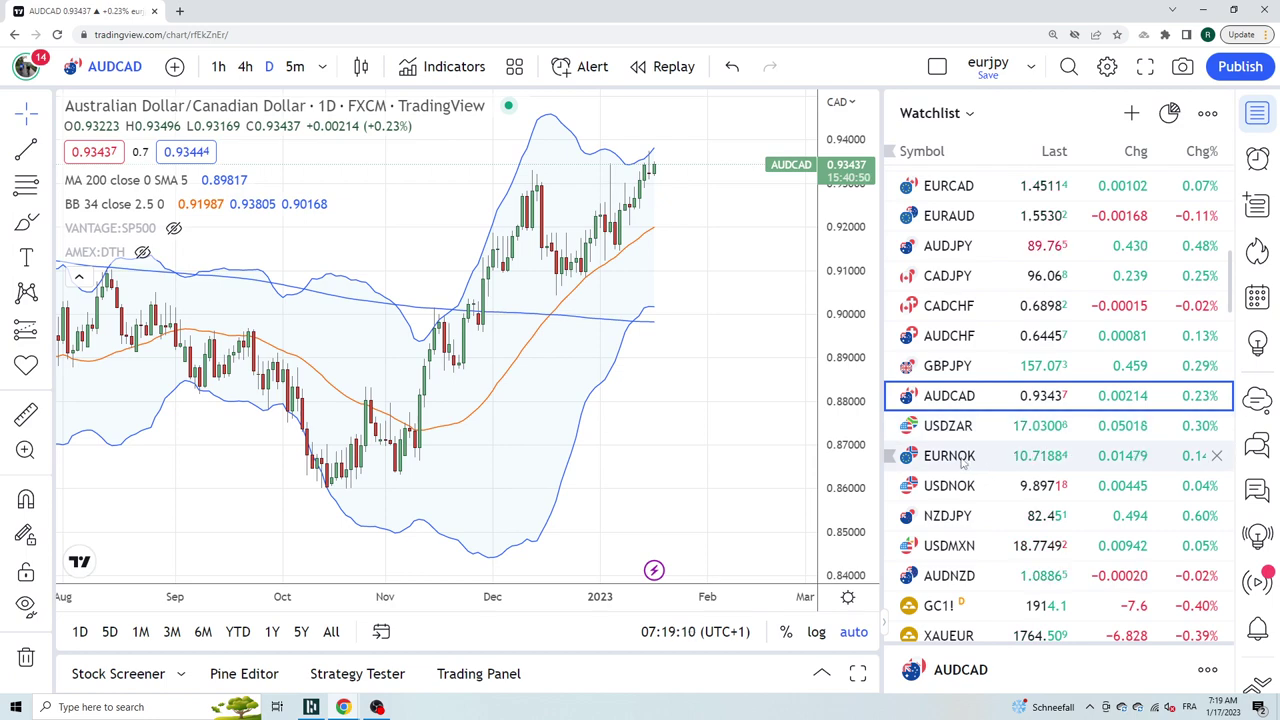
{"action": "left_click", "coordinate": [949, 457]}
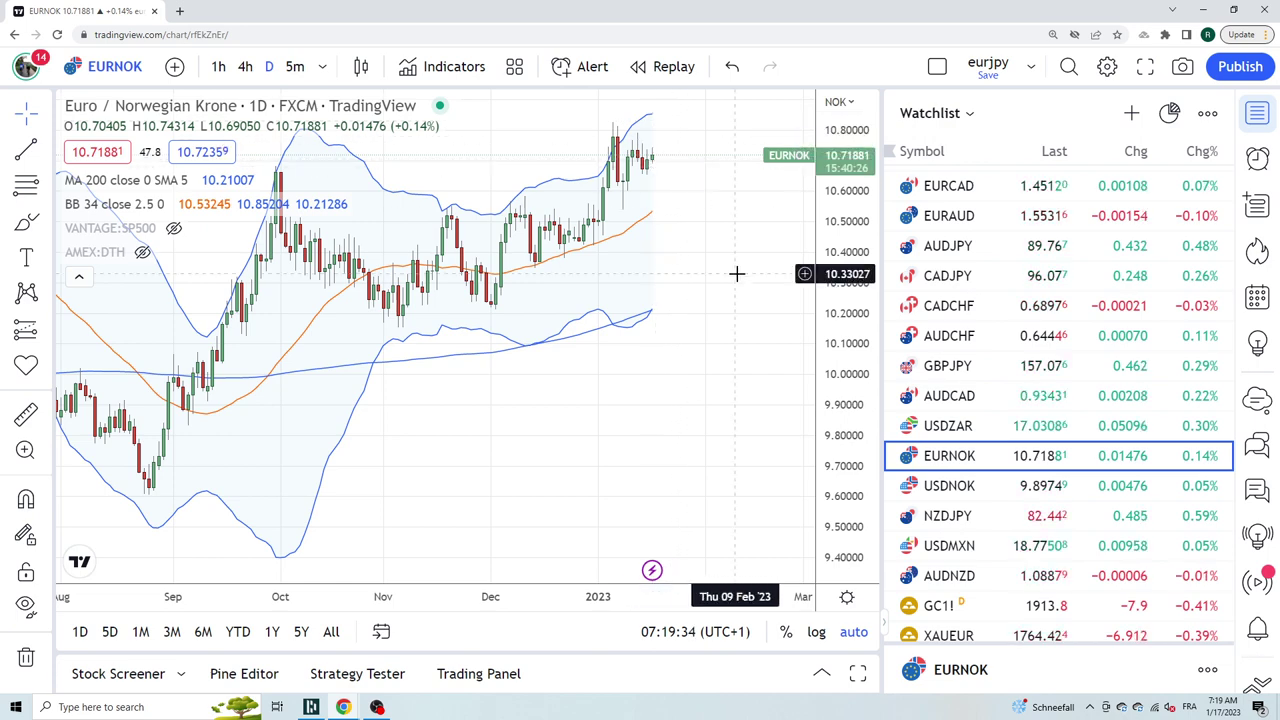
{"action": "scroll", "coordinate": [1052, 375], "scroll_direction": "up", "scroll_amount": 5}
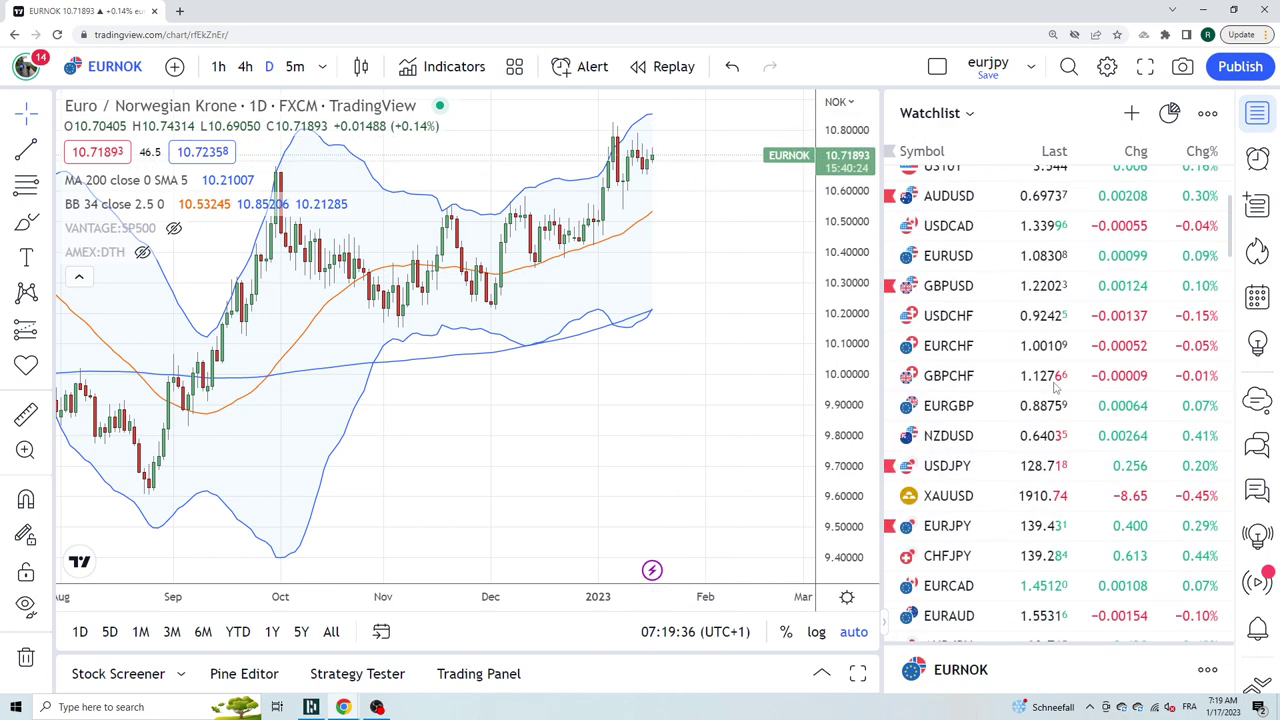
{"action": "scroll", "coordinate": [1045, 372], "scroll_direction": "up", "scroll_amount": 3}
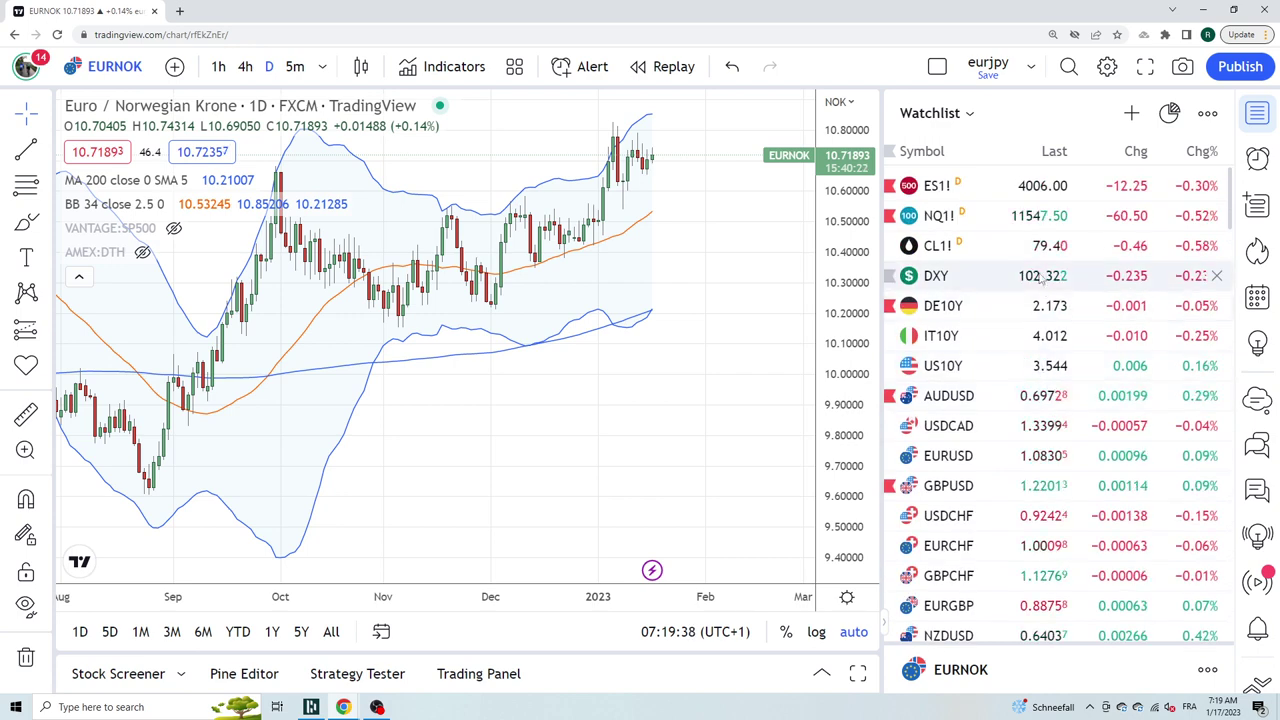
Glance at the CL1! crude oil chart, then find and open USDMXN in the watchlist
{"action": "left_click", "coordinate": [1028, 246]}
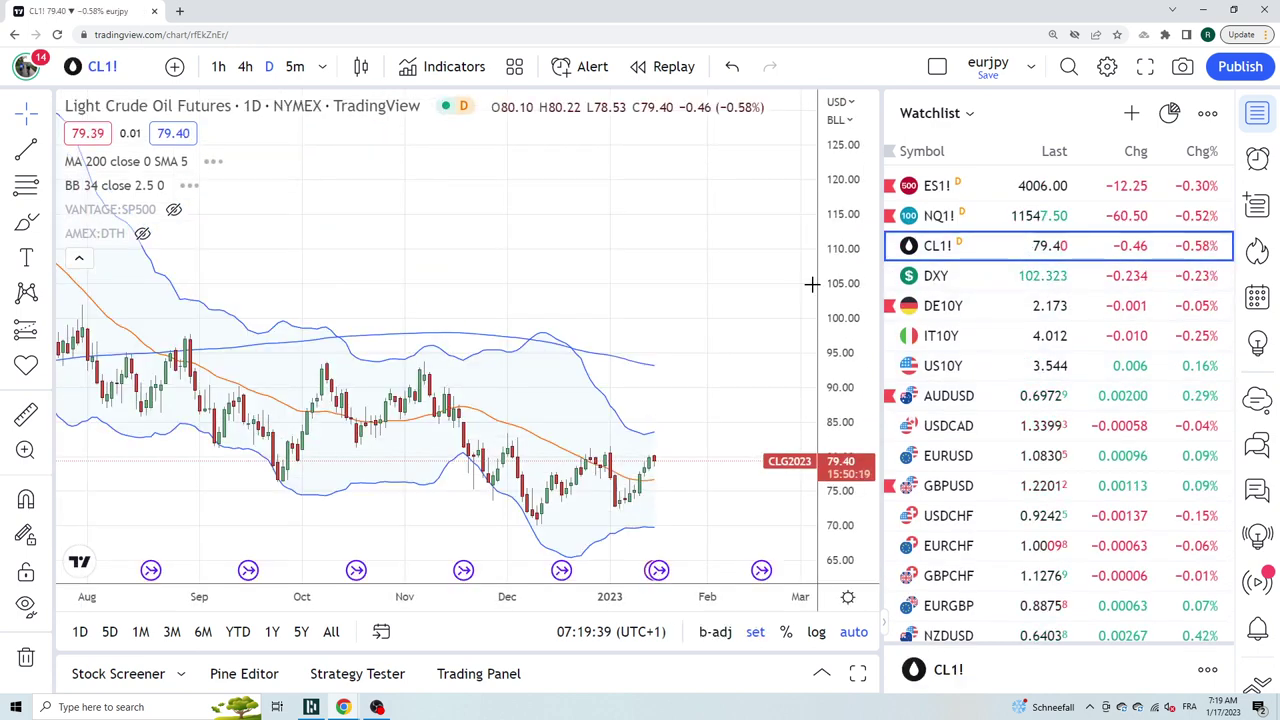
{"action": "scroll", "coordinate": [1058, 437], "scroll_direction": "down", "scroll_amount": 3}
{"action": "scroll", "coordinate": [1058, 437], "scroll_direction": "down", "scroll_amount": 4}
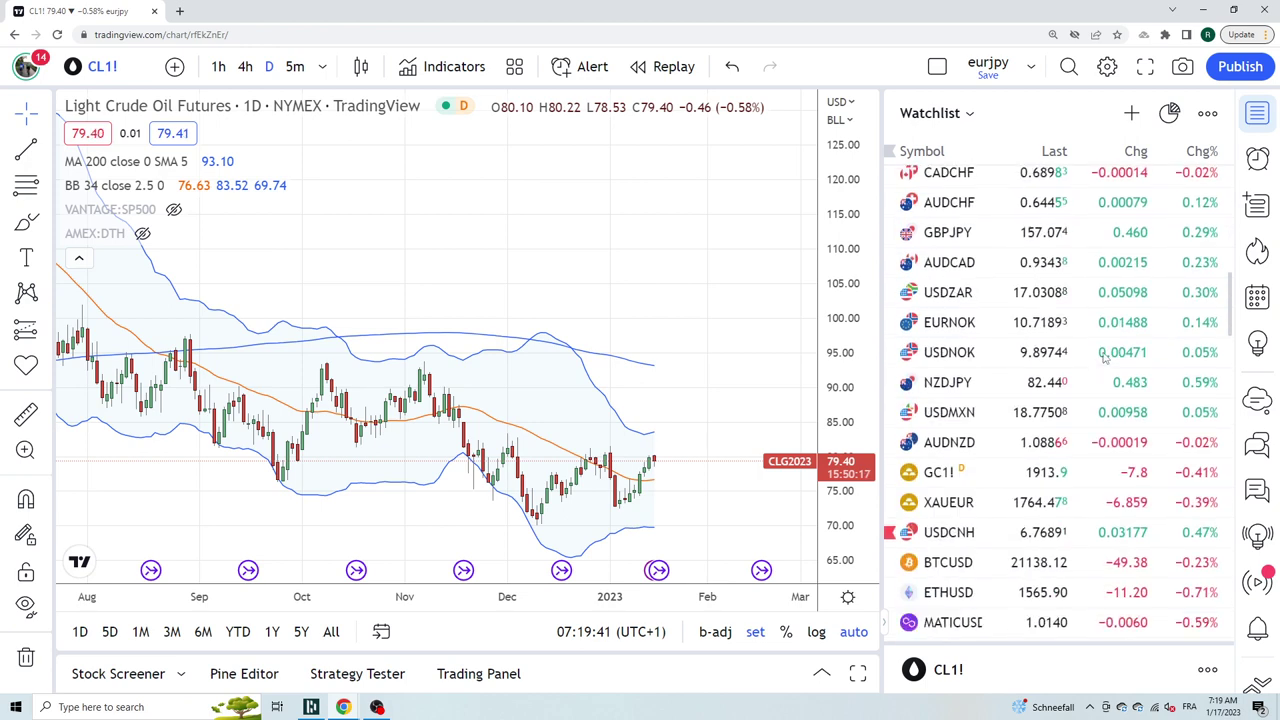
{"action": "scroll", "coordinate": [1058, 437], "scroll_direction": "down", "scroll_amount": 3}
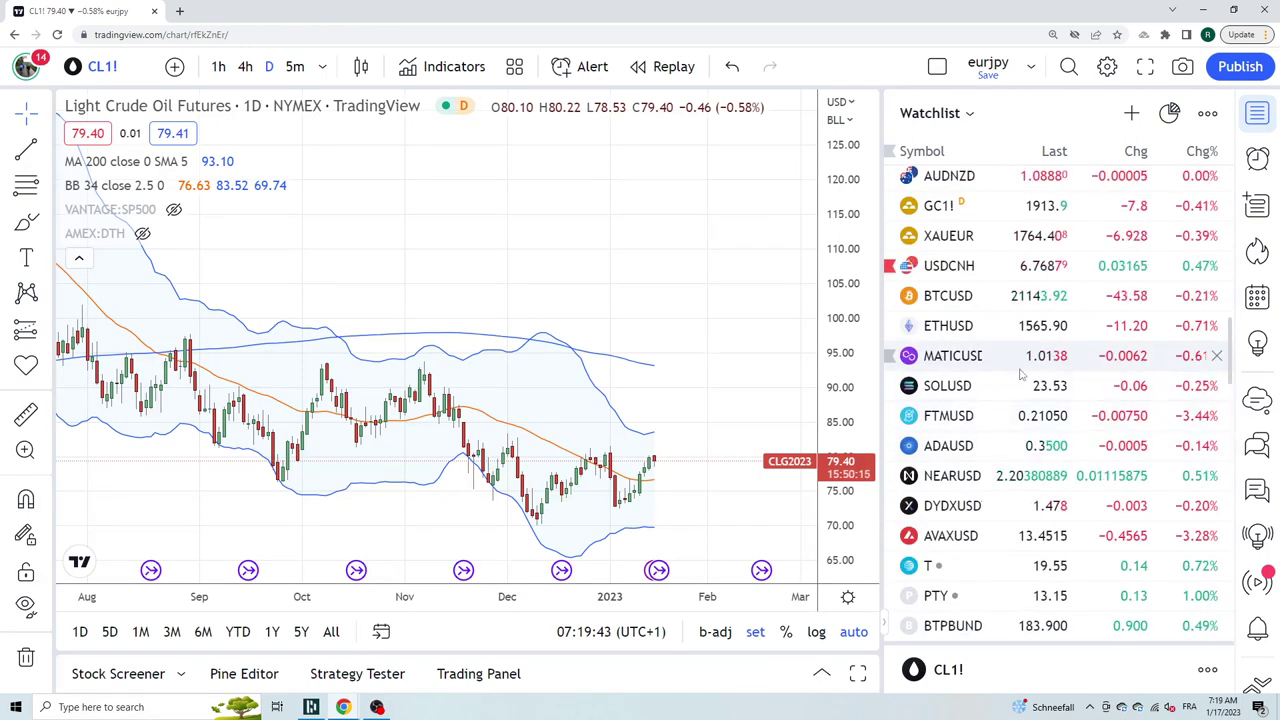
{"action": "scroll", "coordinate": [1010, 262], "scroll_direction": "up", "scroll_amount": 3}
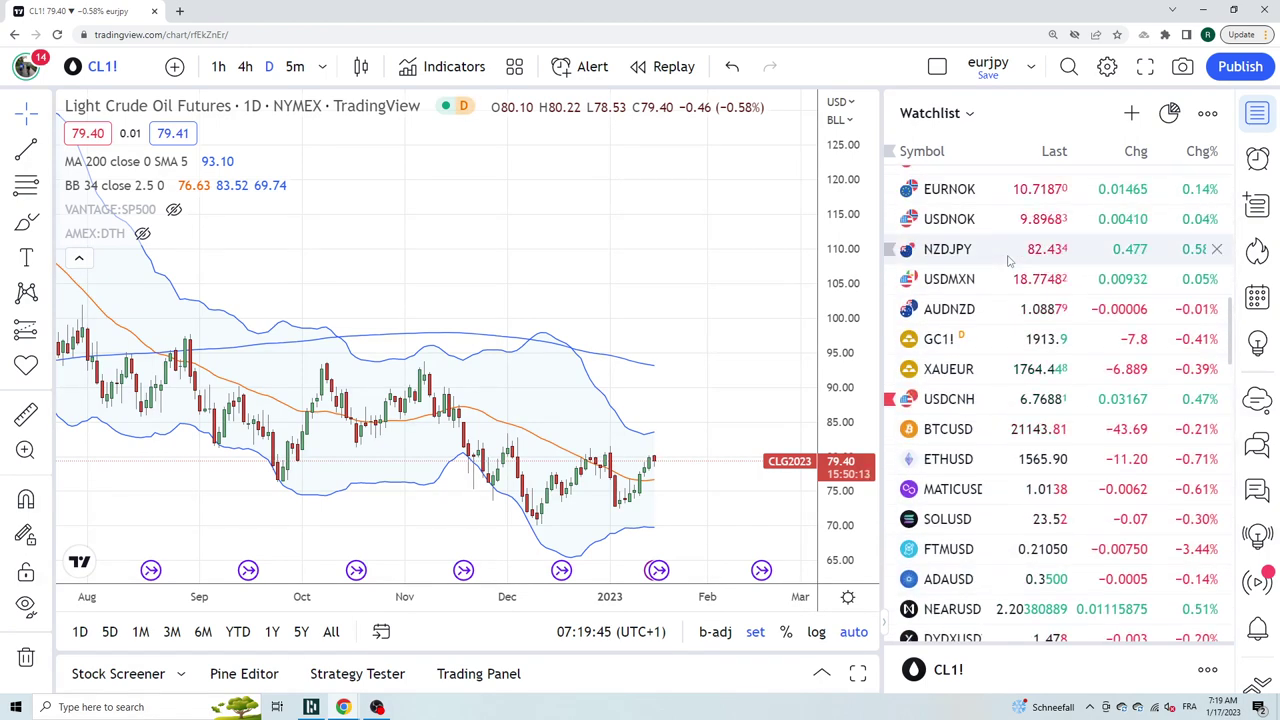
{"action": "scroll", "coordinate": [965, 280], "scroll_direction": "up", "scroll_amount": 3}
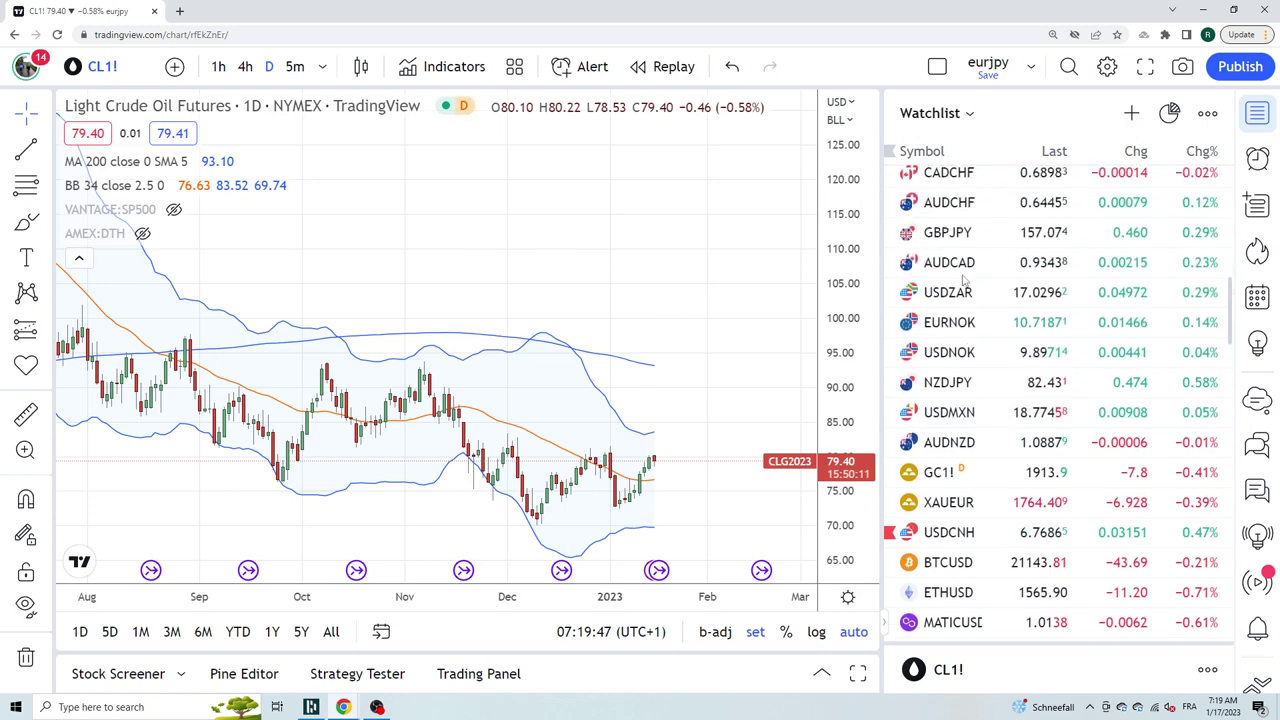
{"action": "left_click", "coordinate": [975, 414]}
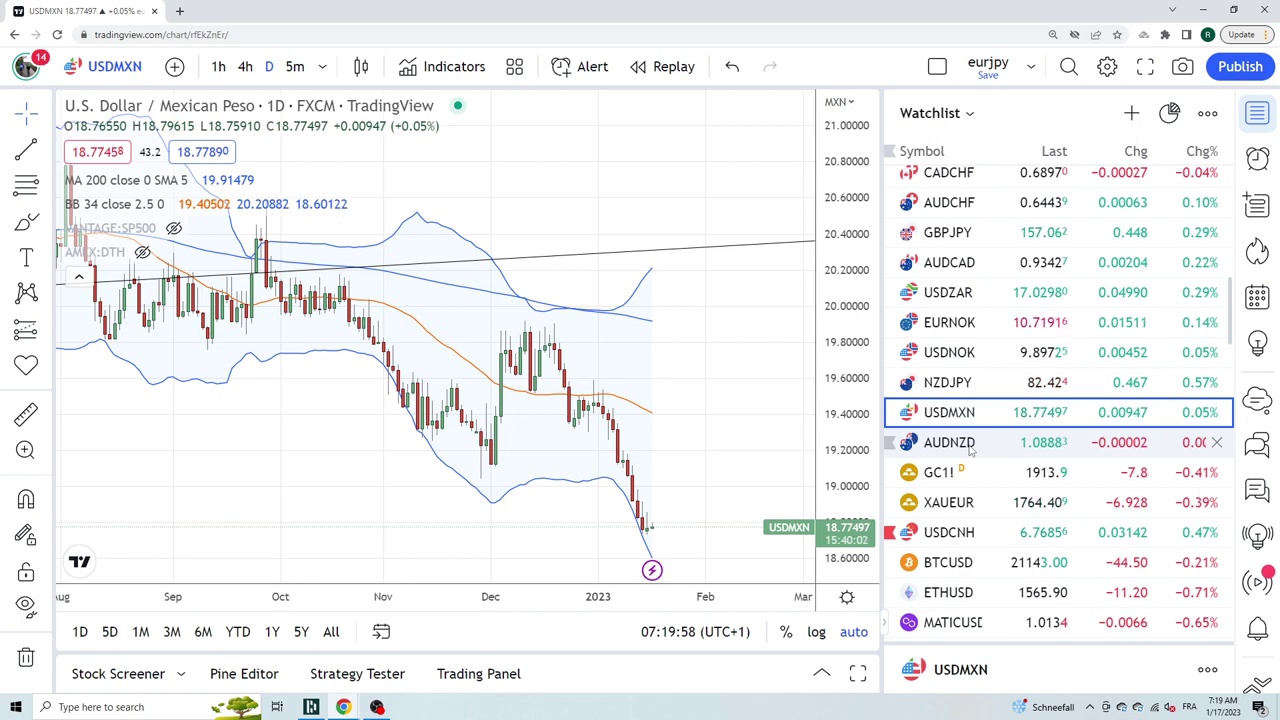
Display the USDZAR daily chart near 17.031, then scroll further down the watchlist
{"action": "left_click", "coordinate": [947, 291]}
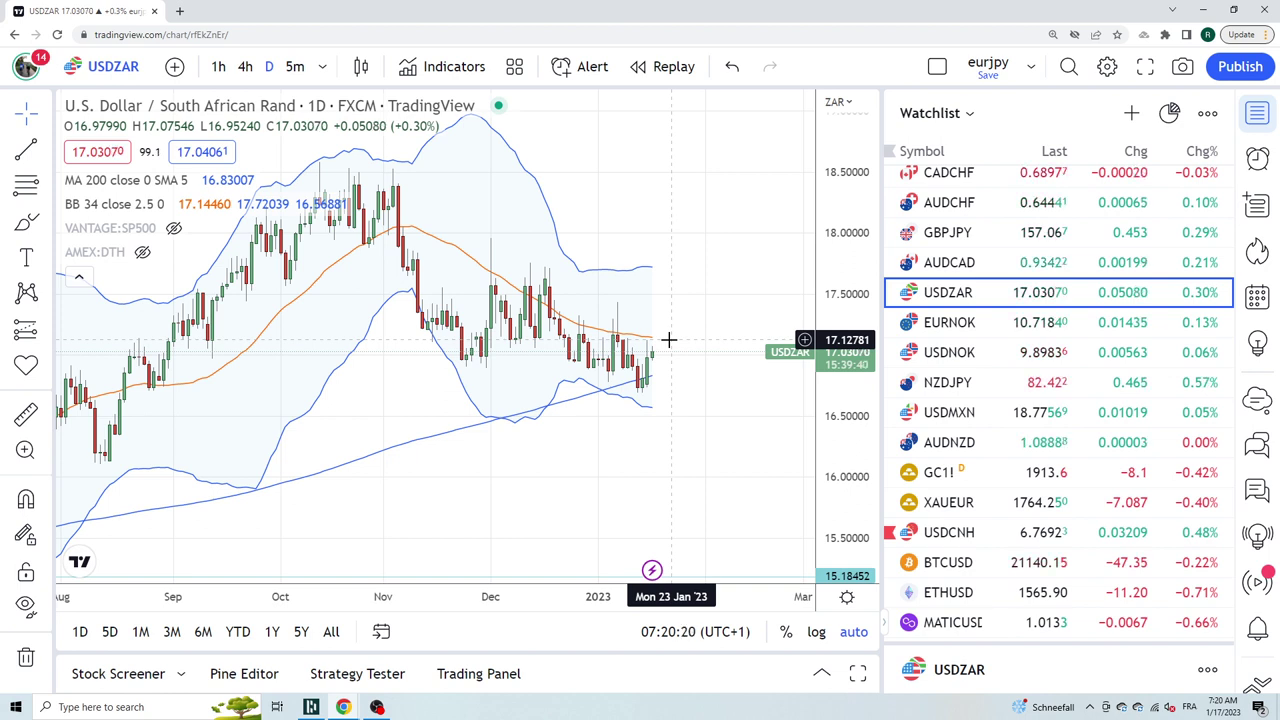
{"action": "scroll", "coordinate": [1030, 420], "scroll_direction": "down", "scroll_amount": 3}
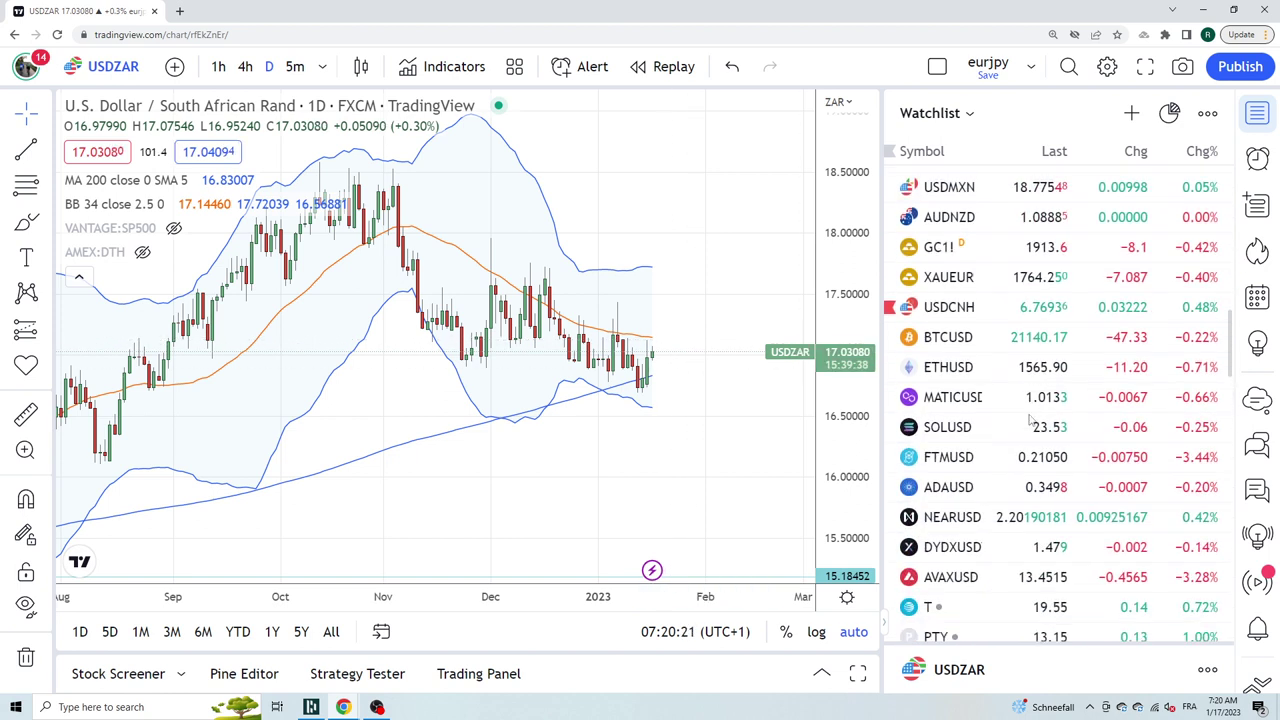
{"action": "scroll", "coordinate": [1030, 420], "scroll_direction": "down", "scroll_amount": 2}
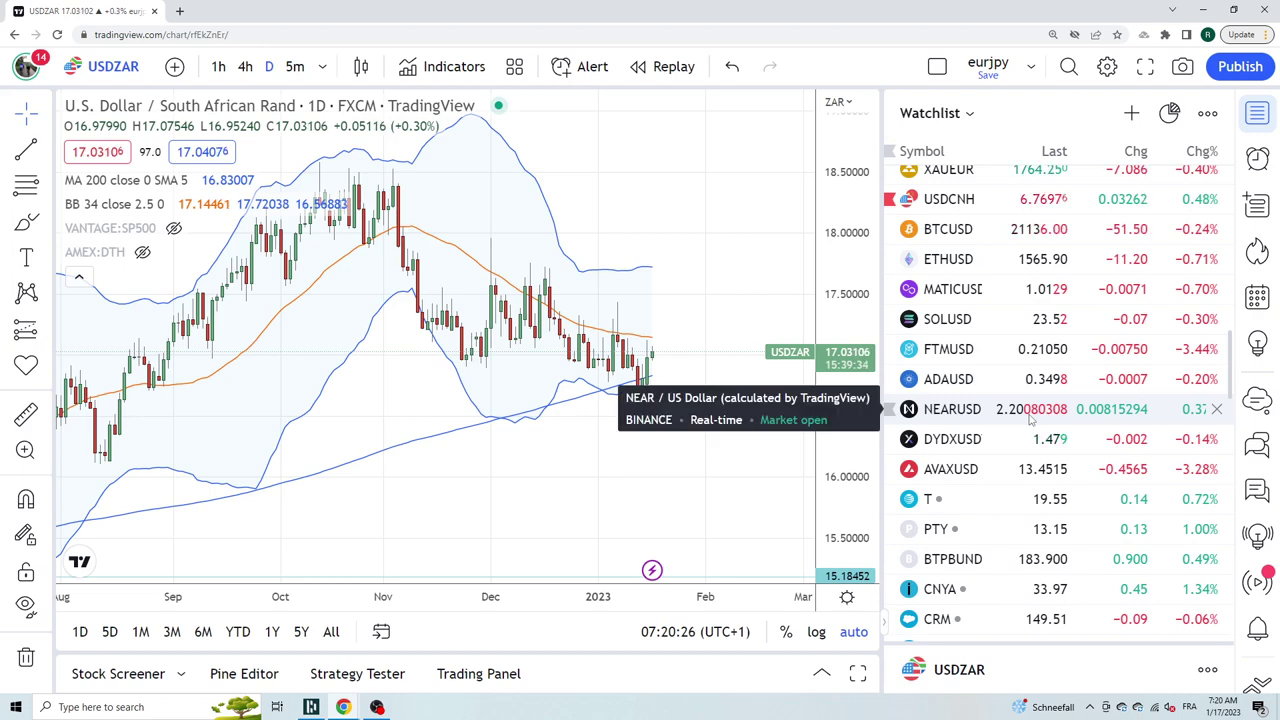
Review the USDCNH daily chart, then move on to ETHUSD near 1565.90
{"action": "left_click", "coordinate": [990, 199]}
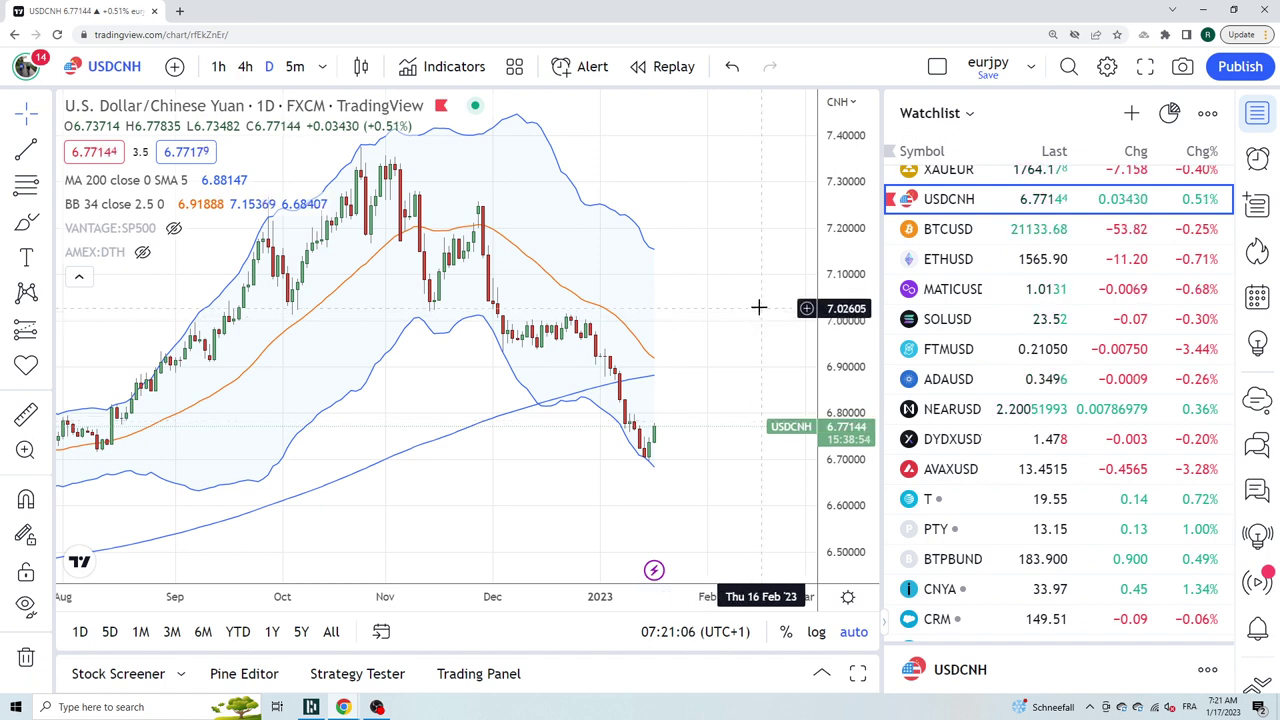
{"action": "left_click", "coordinate": [955, 268]}
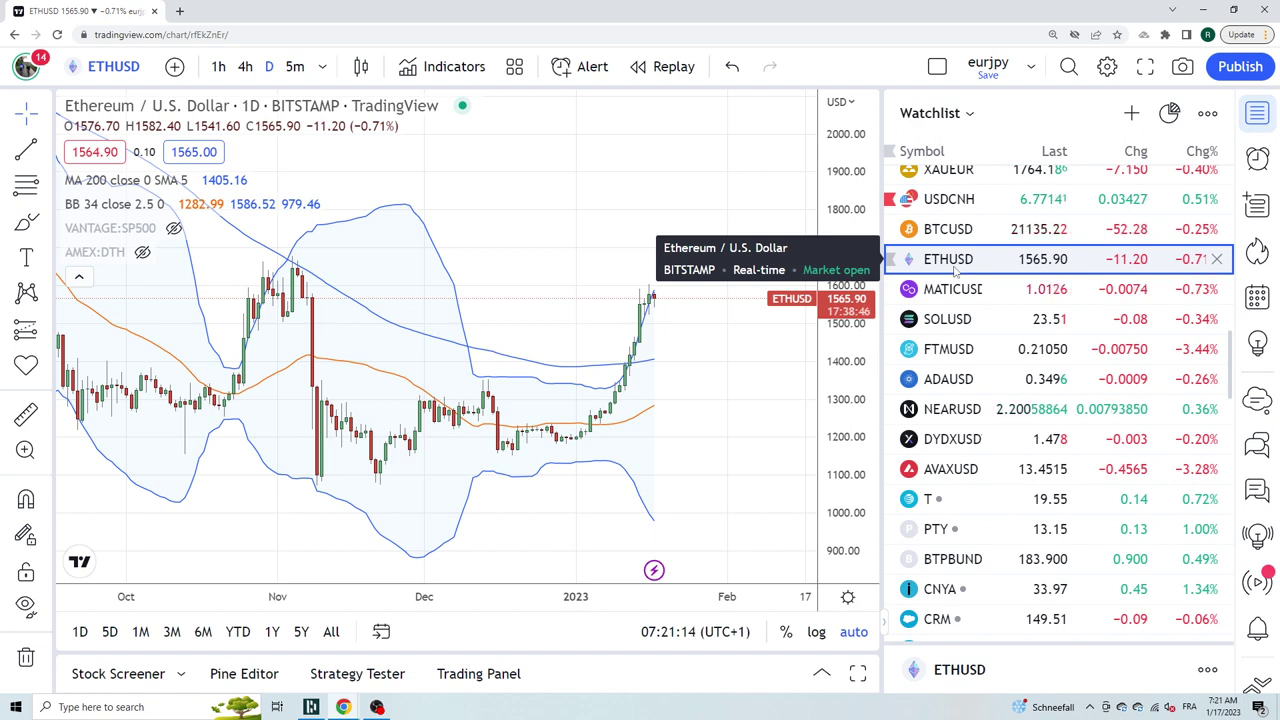
Bring up the MATICUSD daily chart near 1.0120 and scroll the watchlist down and back up
{"action": "left_click", "coordinate": [955, 290]}
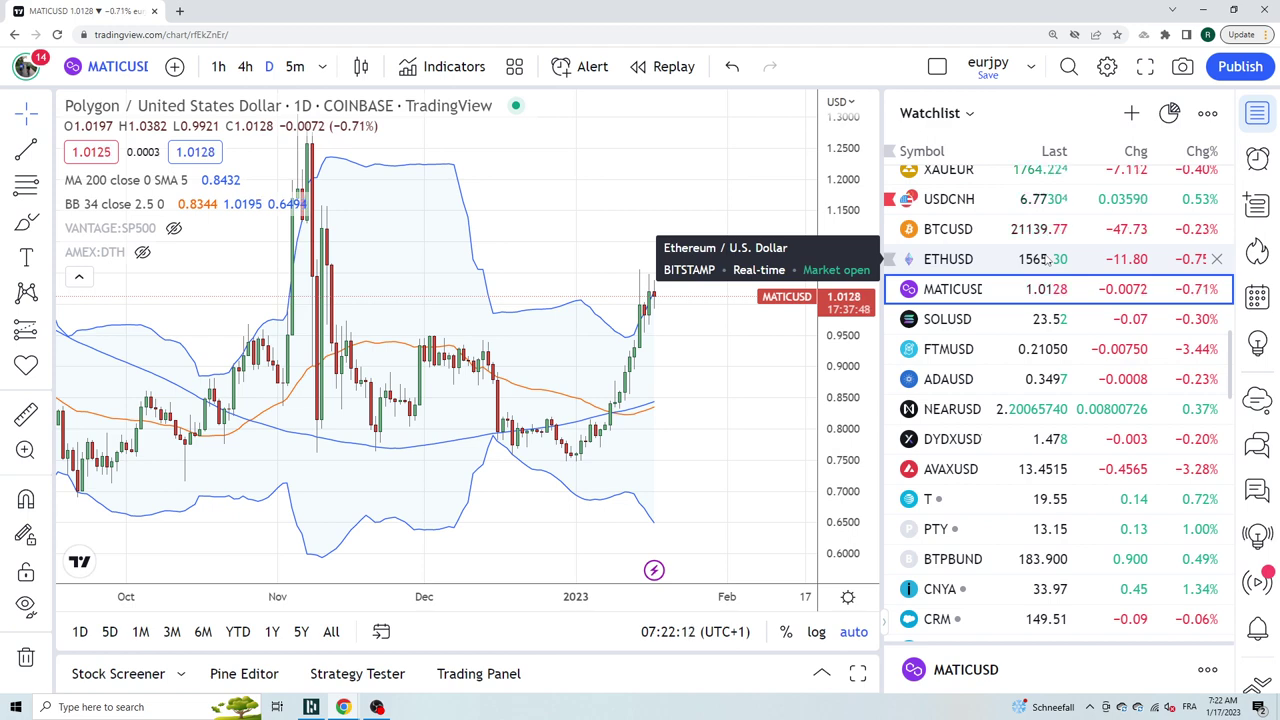
{"action": "scroll", "coordinate": [1070, 350], "scroll_direction": "down", "scroll_amount": 2}
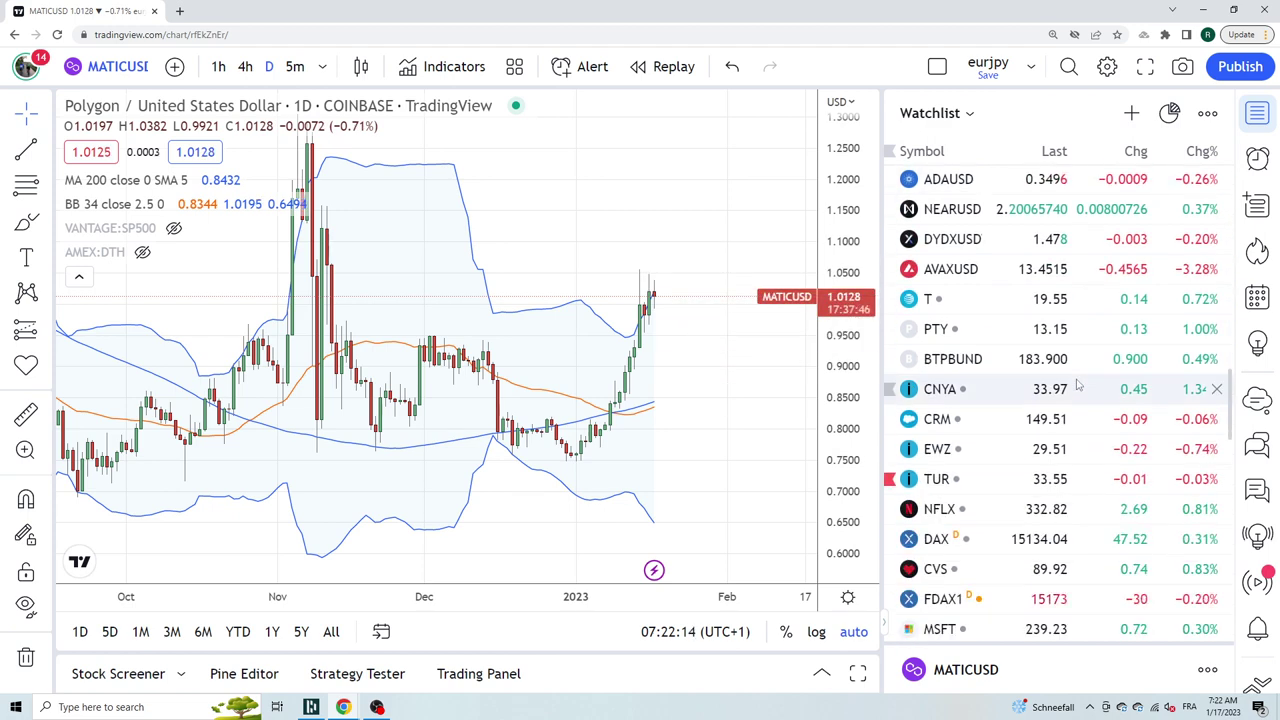
{"action": "scroll", "coordinate": [1078, 397], "scroll_direction": "up", "scroll_amount": 4}
{"action": "scroll", "coordinate": [1080, 399], "scroll_direction": "up", "scroll_amount": 5}
{"action": "scroll", "coordinate": [1083, 401], "scroll_direction": "up", "scroll_amount": 2}
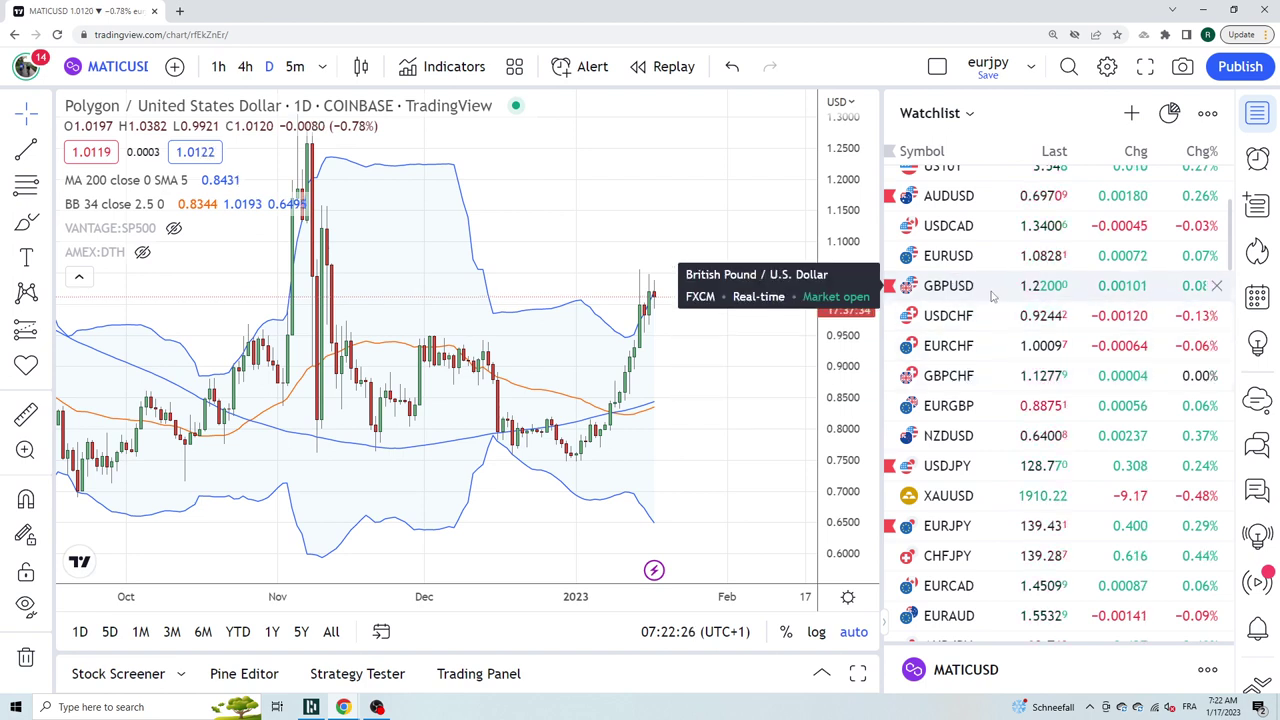
Show the EURGBP daily chart near 0.88752, scrolling the watchlist up and down
{"action": "left_click", "coordinate": [960, 405]}
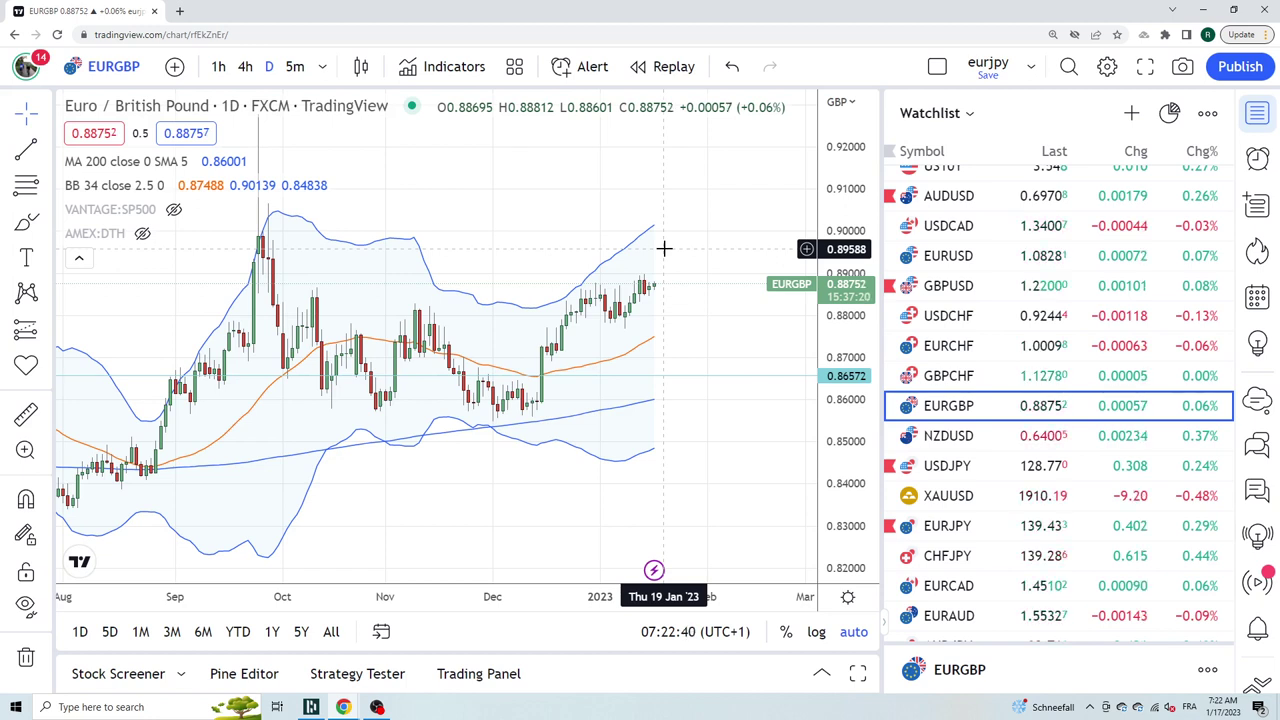
{"action": "scroll", "coordinate": [973, 326], "scroll_direction": "up", "scroll_amount": 3}
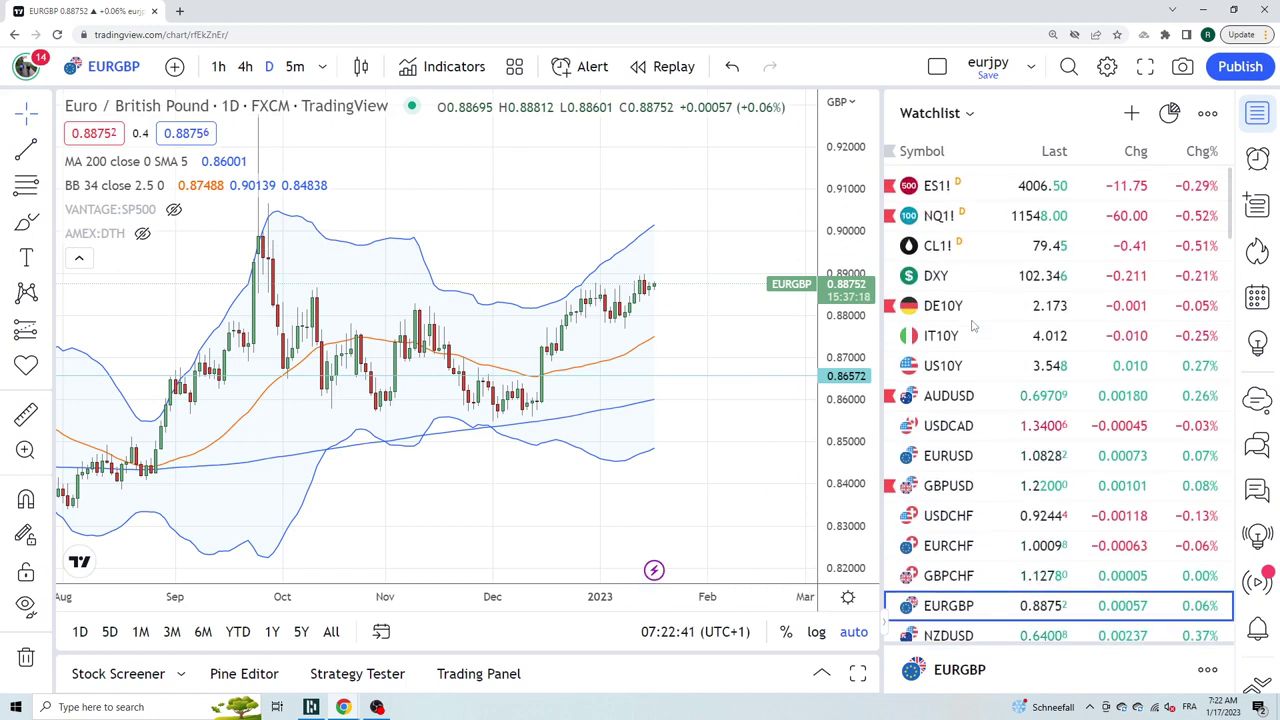
{"action": "scroll", "coordinate": [973, 326], "scroll_direction": "down", "scroll_amount": 1}
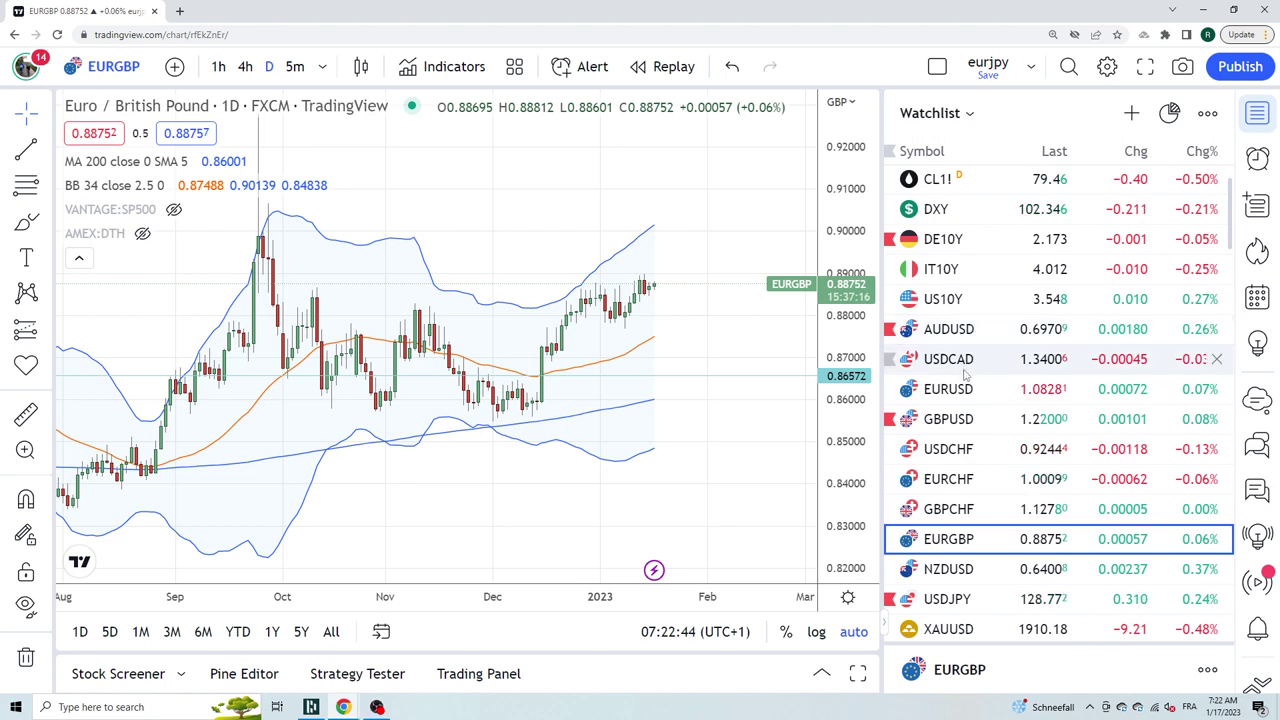